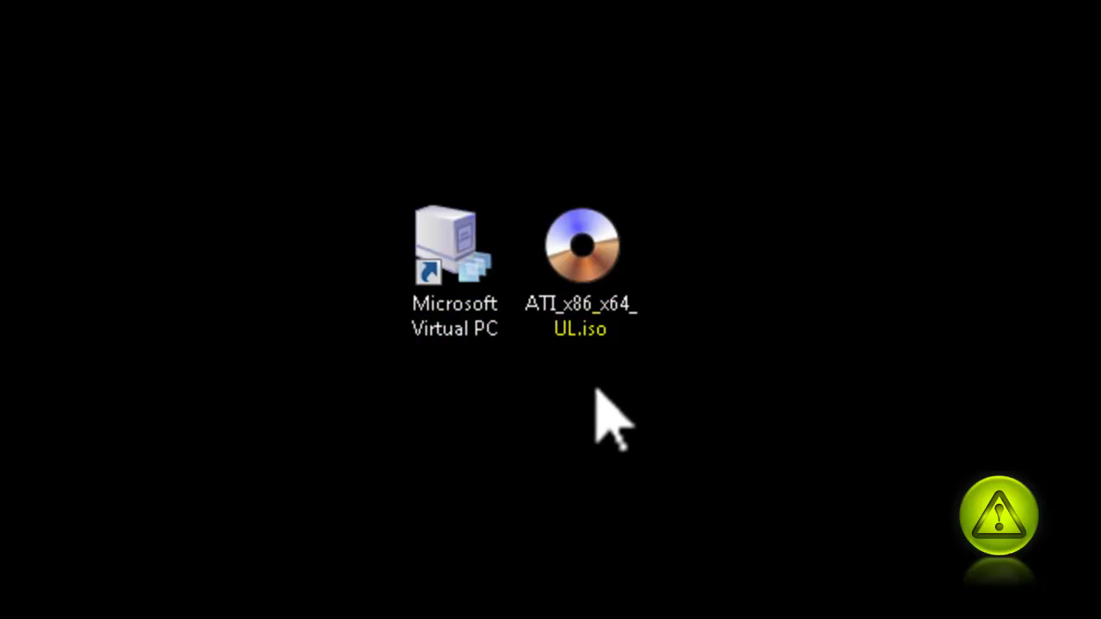
Step: Launch Microsoft Virtual PC, choose to create a virtual machine, and enter Windows 7 as its name
{"action": "double_click", "coordinate": [450, 251]}
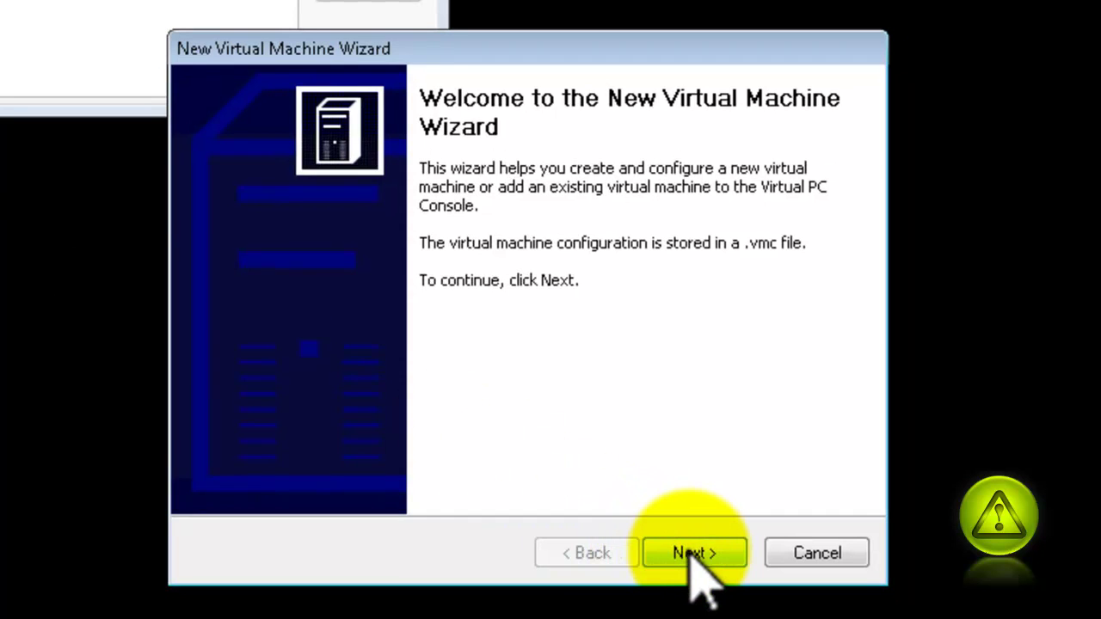
{"action": "left_click", "coordinate": [693, 553]}
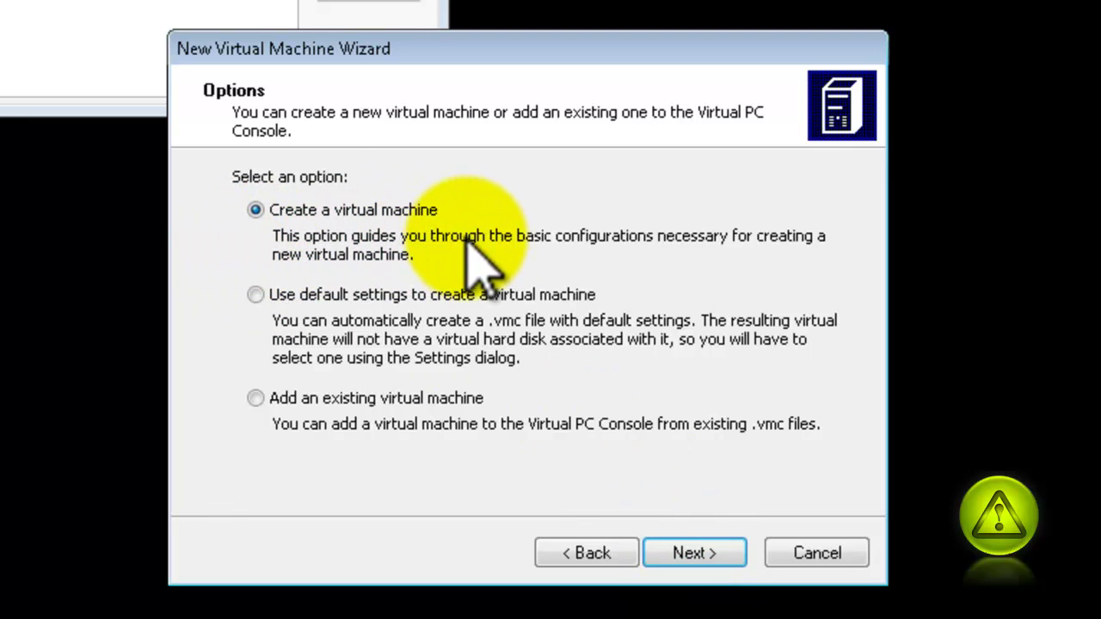
{"action": "left_click", "coordinate": [688, 553]}
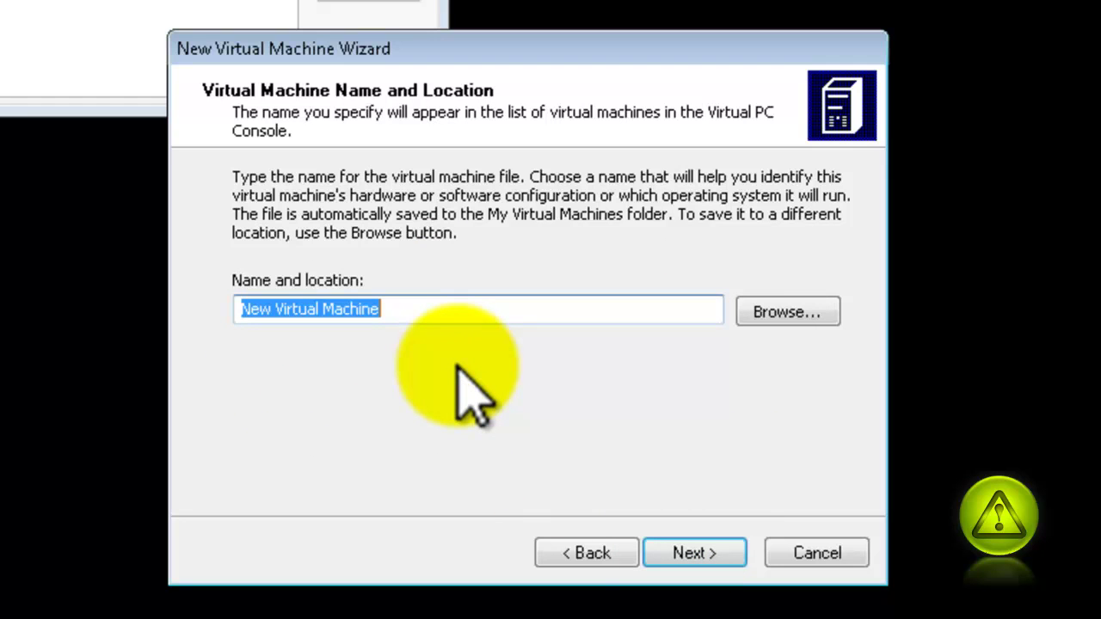
{"action": "type", "text": "Wi"}
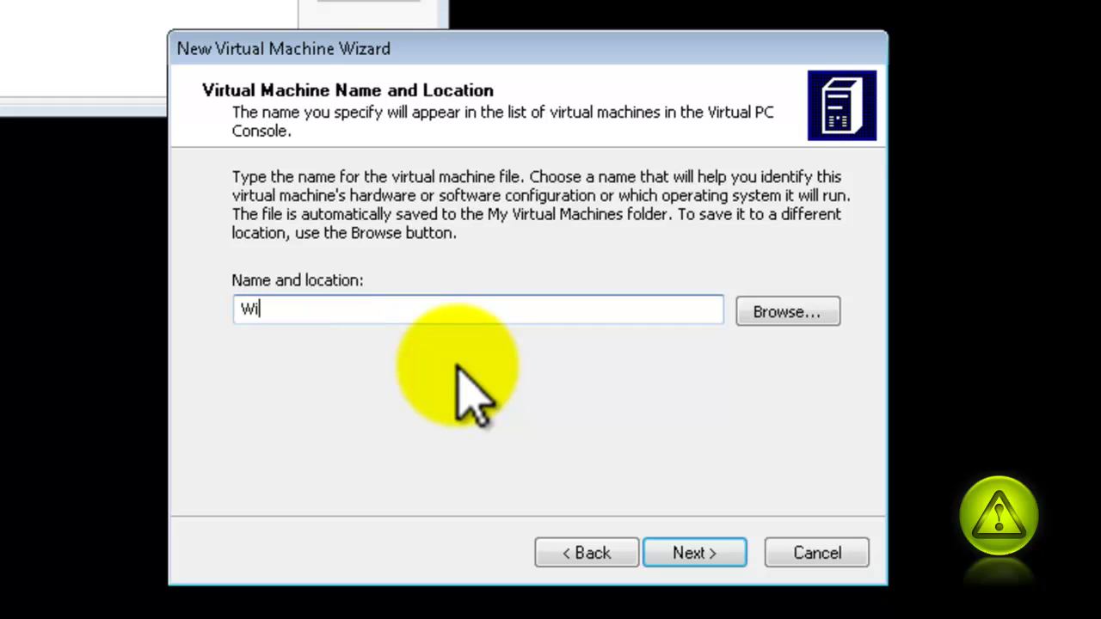
{"action": "type", "text": "ndows 7"}
{"action": "left_click", "coordinate": [693, 555]}
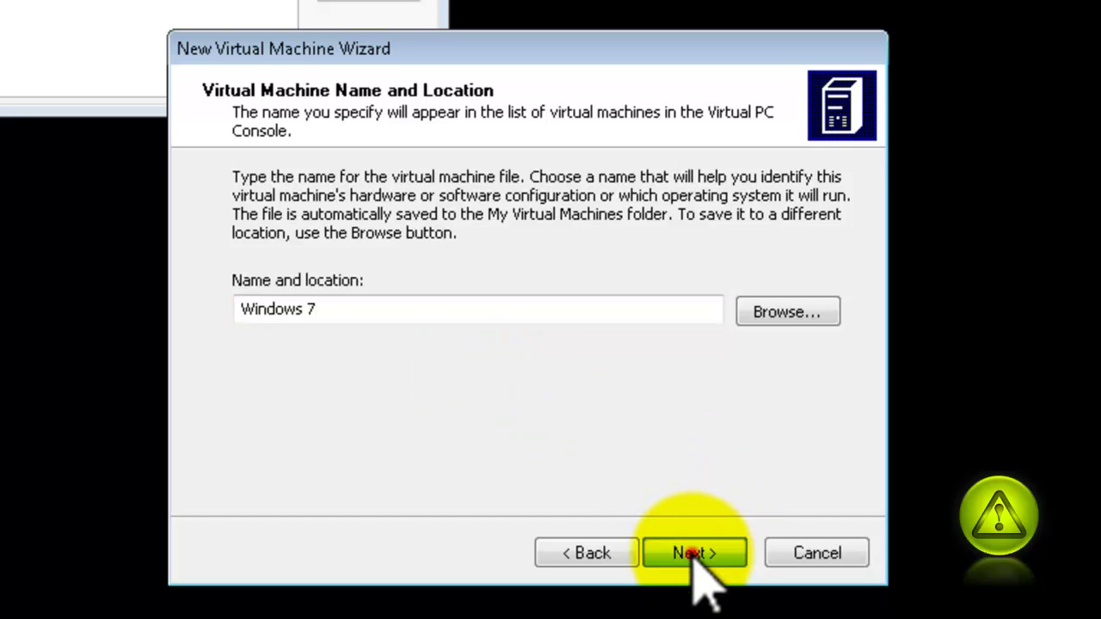
Step: Change the virtual machine's name to Windows_7 and continue to the operating system selection
{"action": "left_click", "coordinate": [540, 391]}
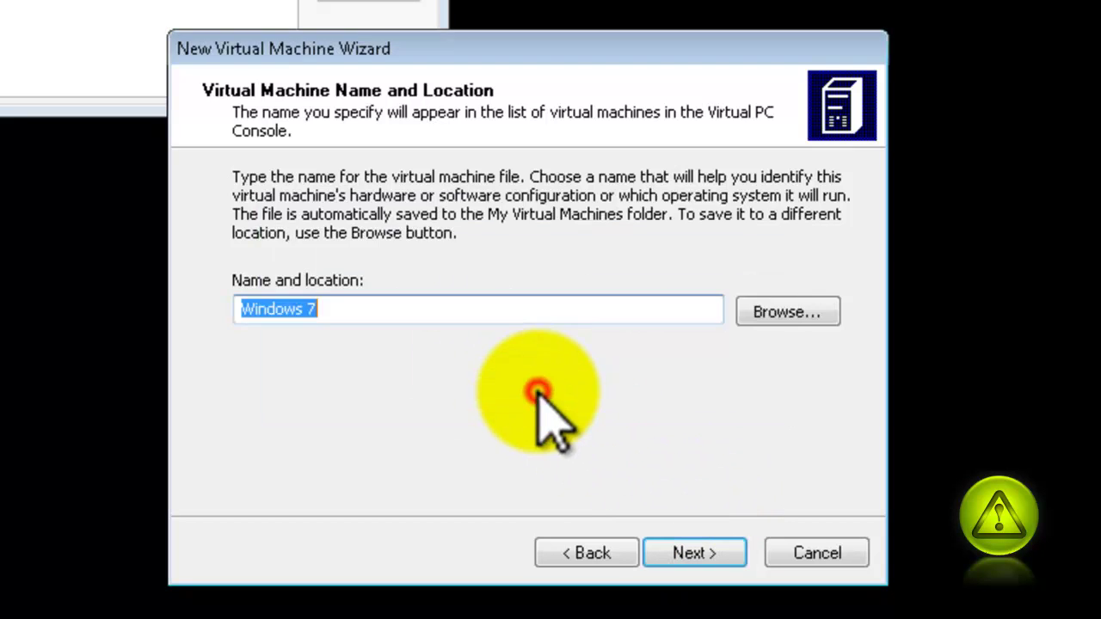
{"action": "left_click", "coordinate": [371, 315]}
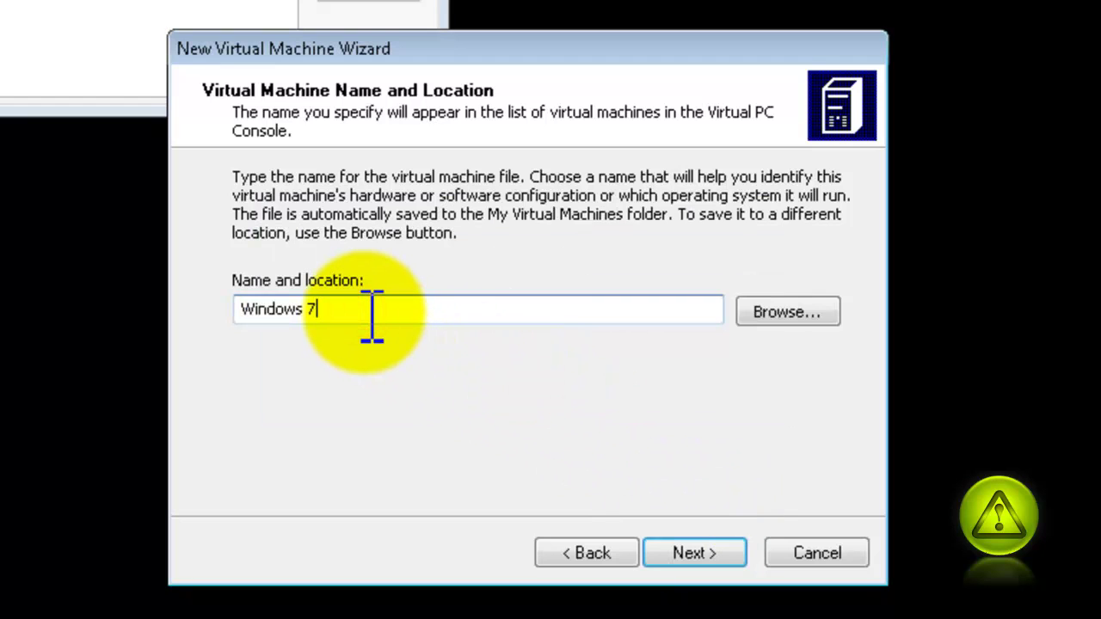
{"action": "key", "text": "BackSpace"}
{"action": "key", "text": "BackSpace"}
{"action": "type", "text": "_7"}
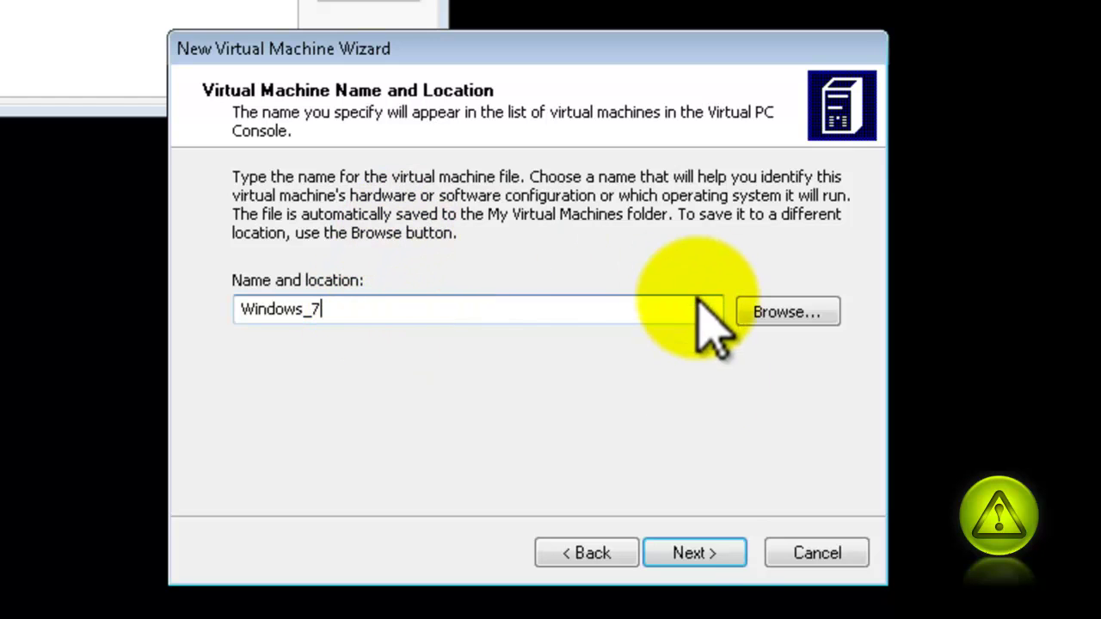
{"action": "left_click", "coordinate": [700, 553]}
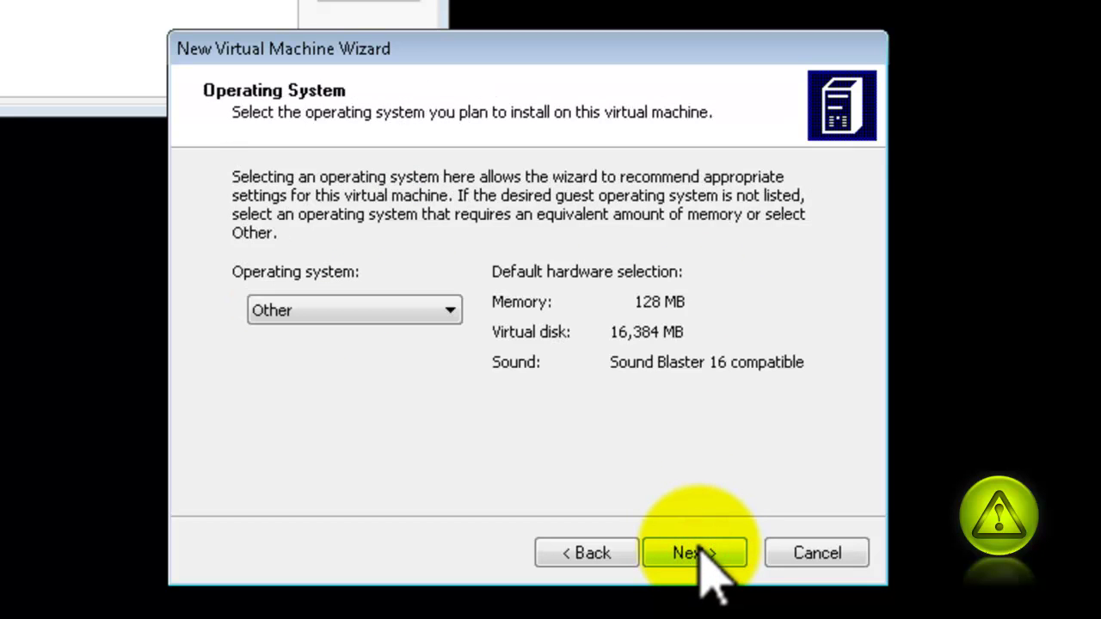
Step: Choose Windows Vista as the virtual machine's operating system and accept the recommended RAM allocation
{"action": "left_click", "coordinate": [428, 315]}
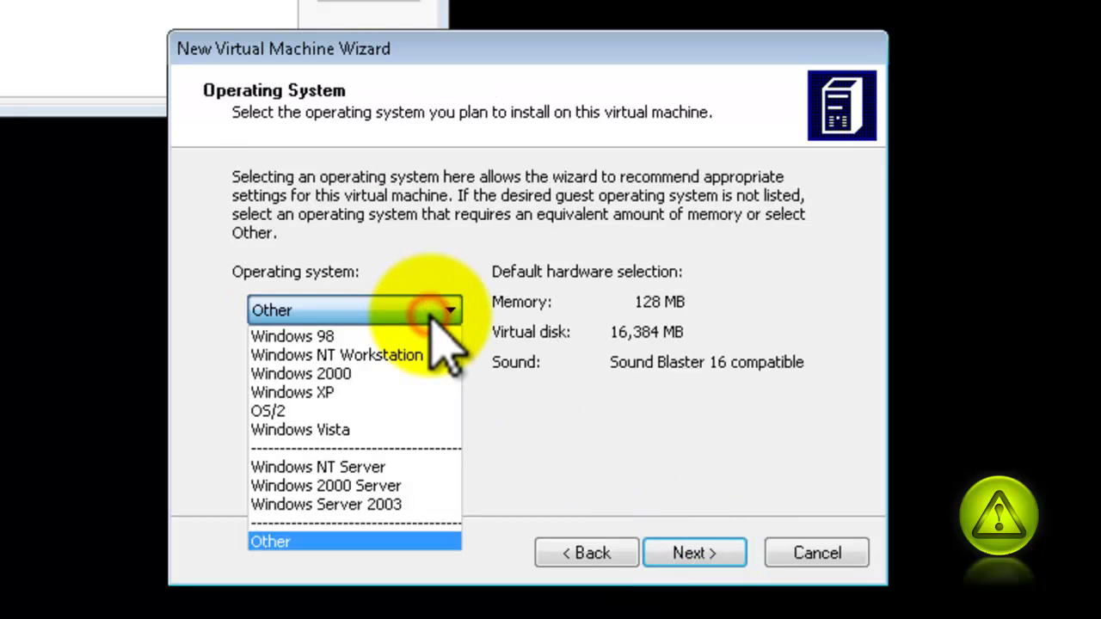
{"action": "left_click", "coordinate": [385, 430]}
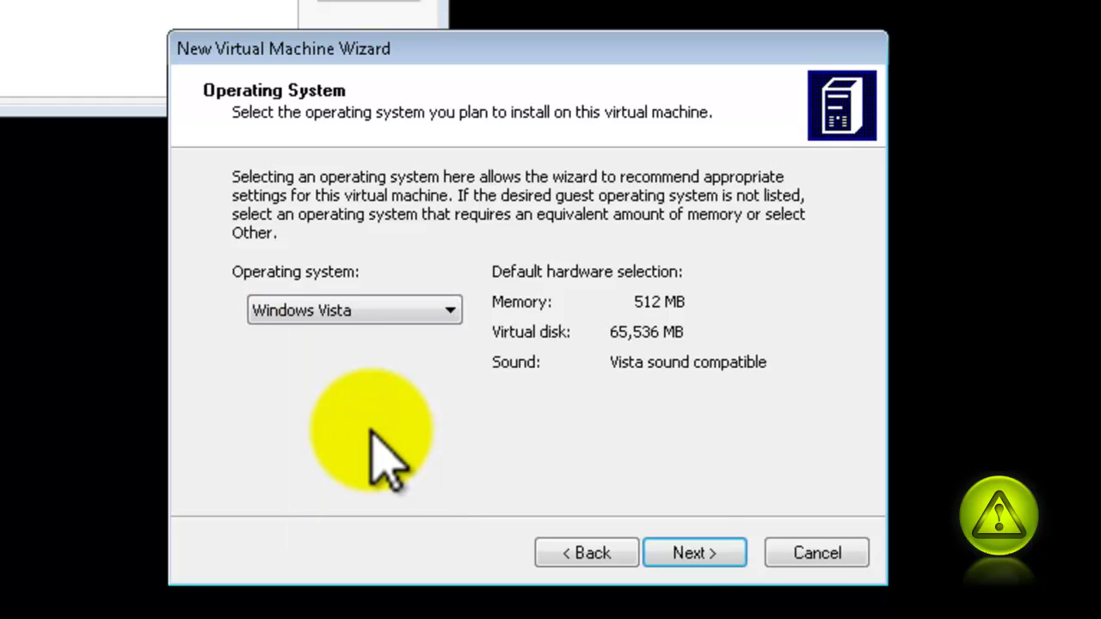
{"action": "left_click", "coordinate": [706, 553]}
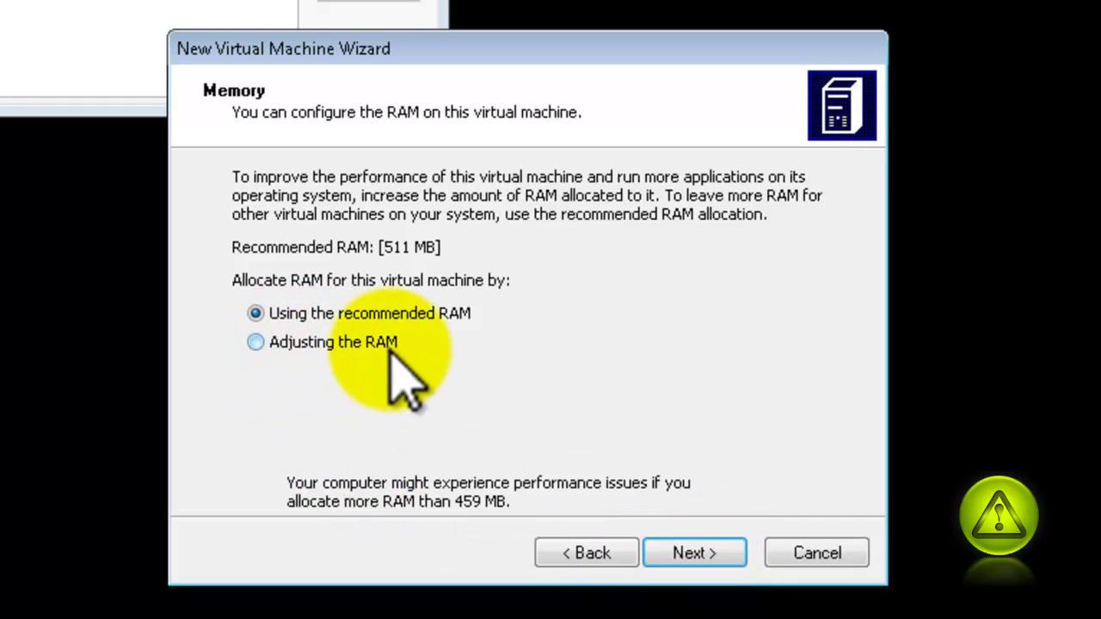
{"action": "left_click", "coordinate": [699, 553]}
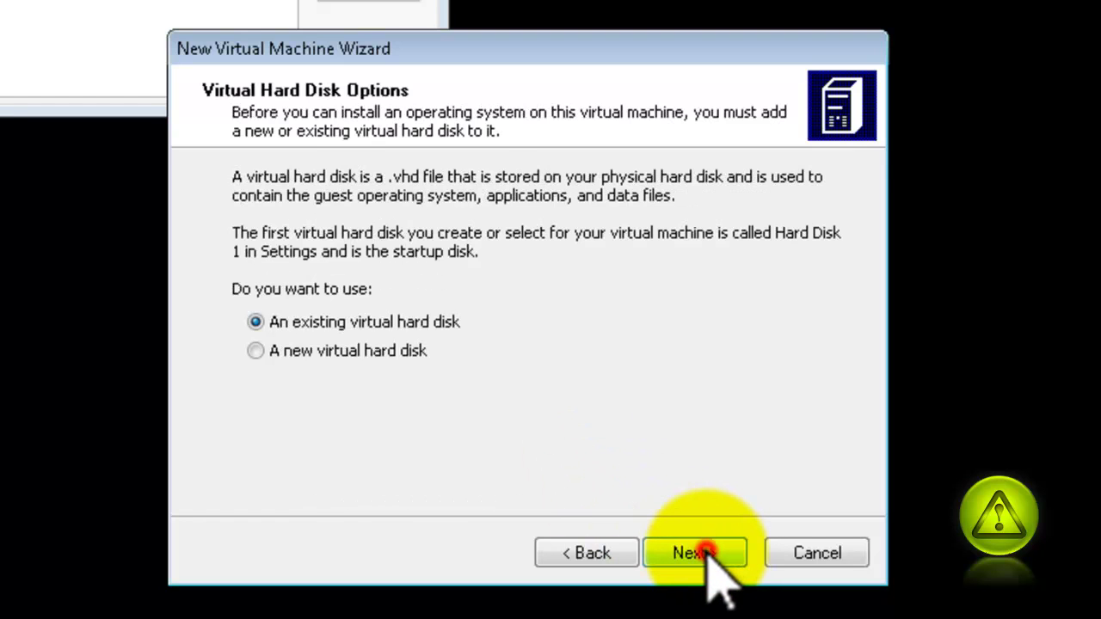
Step: Add a new virtual hard disk with the default location and 65536 MB size, and finish creating the virtual machine
{"action": "left_click", "coordinate": [255, 351]}
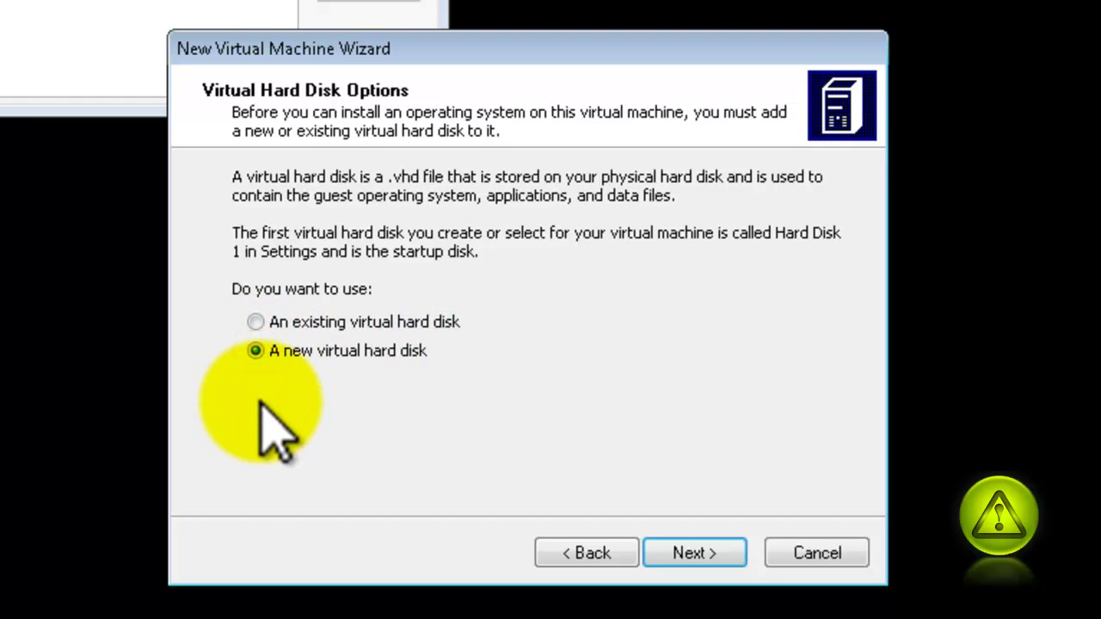
{"action": "left_click", "coordinate": [693, 553]}
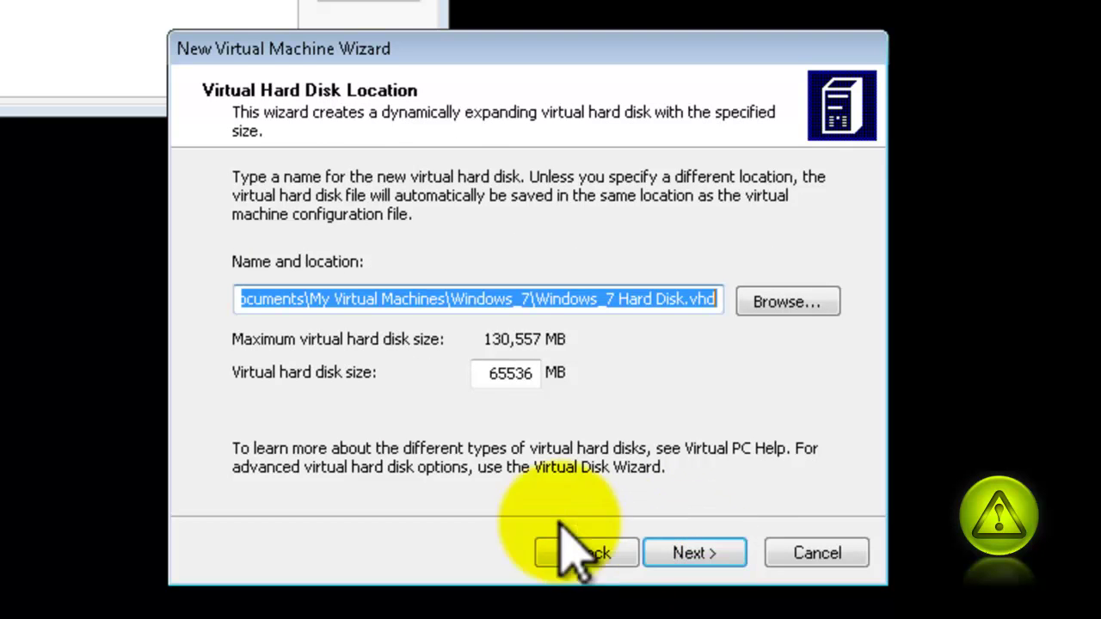
{"action": "left_click", "coordinate": [502, 374]}
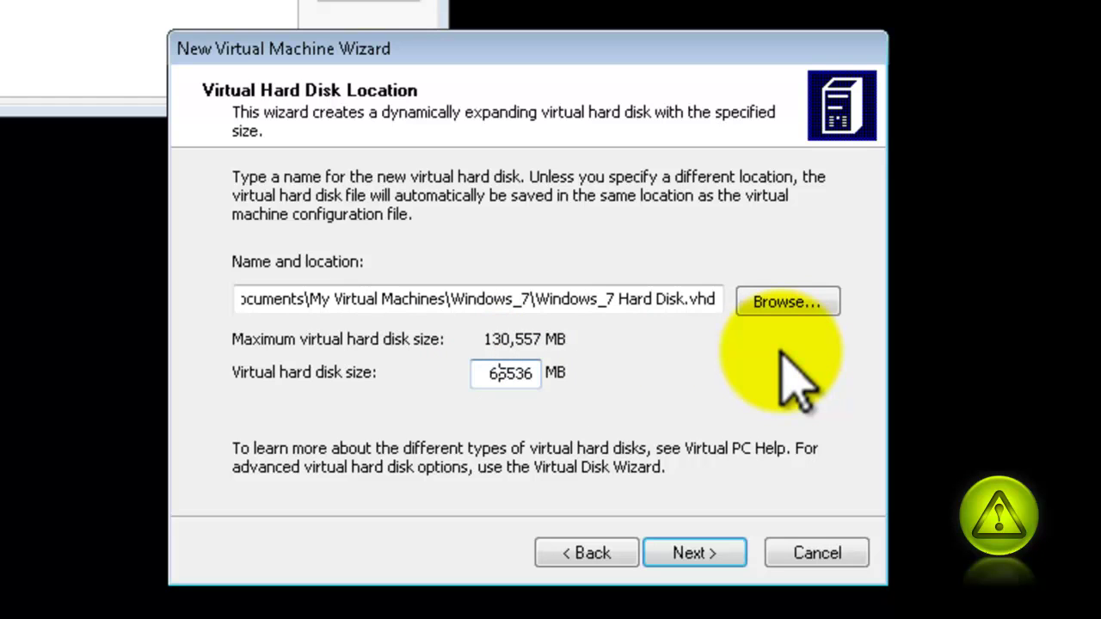
{"action": "left_click", "coordinate": [638, 299]}
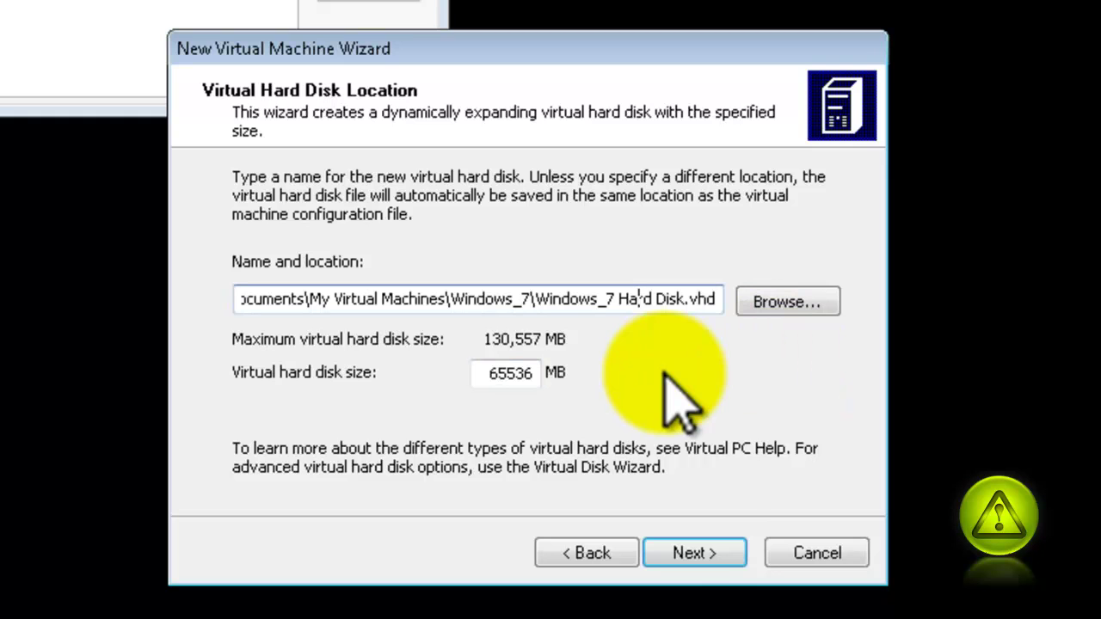
{"action": "left_click", "coordinate": [698, 552]}
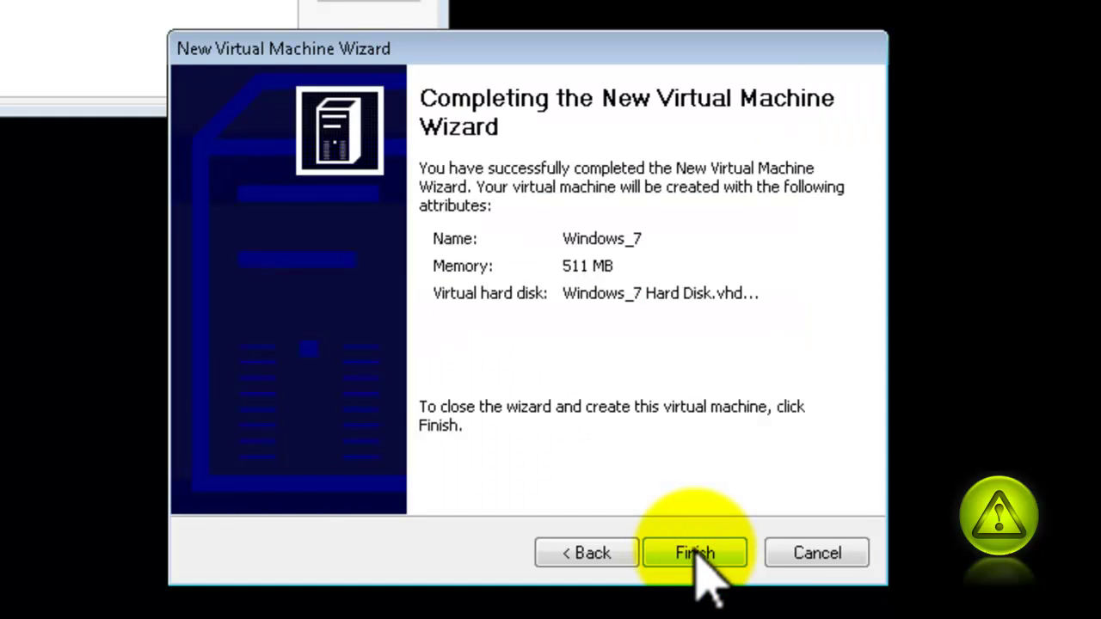
{"action": "left_click", "coordinate": [699, 559]}
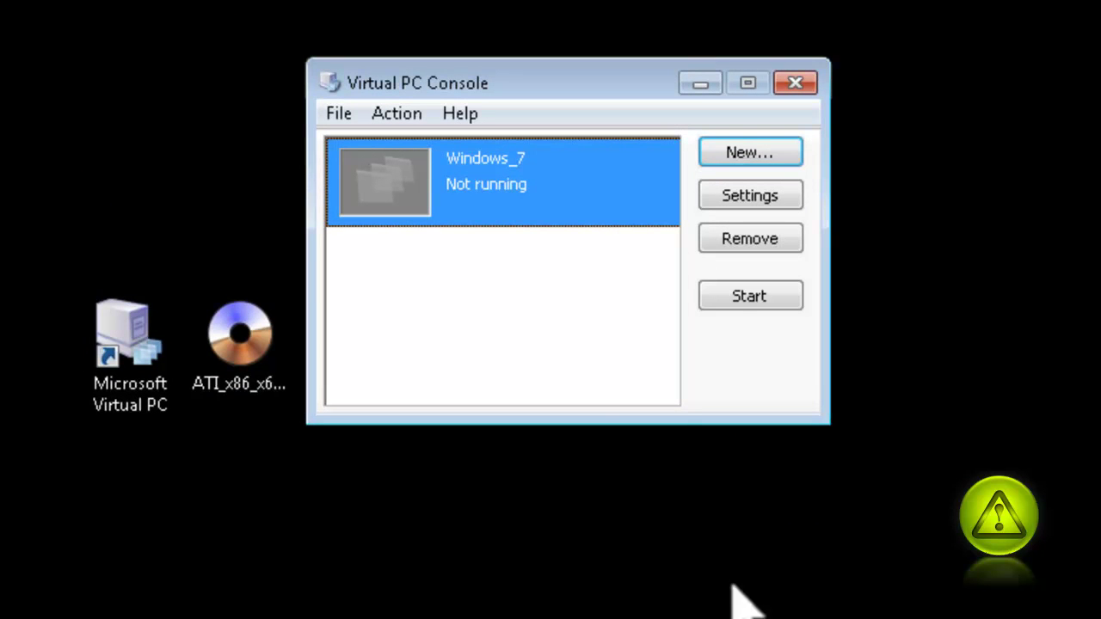
Step: Start the Windows_7 virtual machine and reboot it from the captured desktop ISO image ATI_x86_x64_UL.iso
{"action": "double_click", "coordinate": [487, 183]}
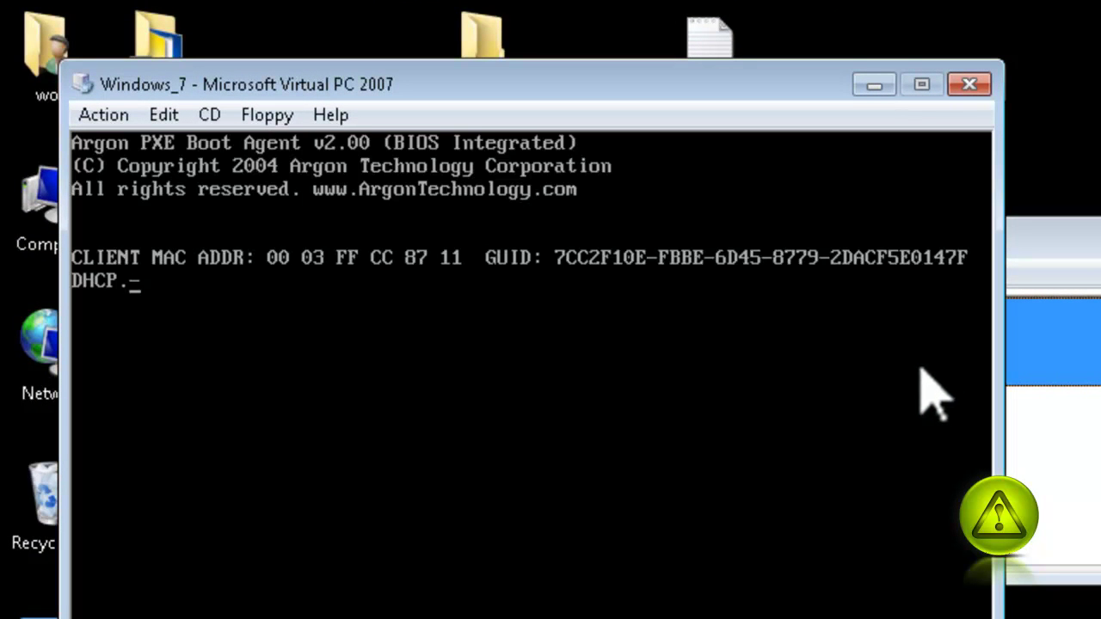
{"action": "left_click", "coordinate": [215, 120]}
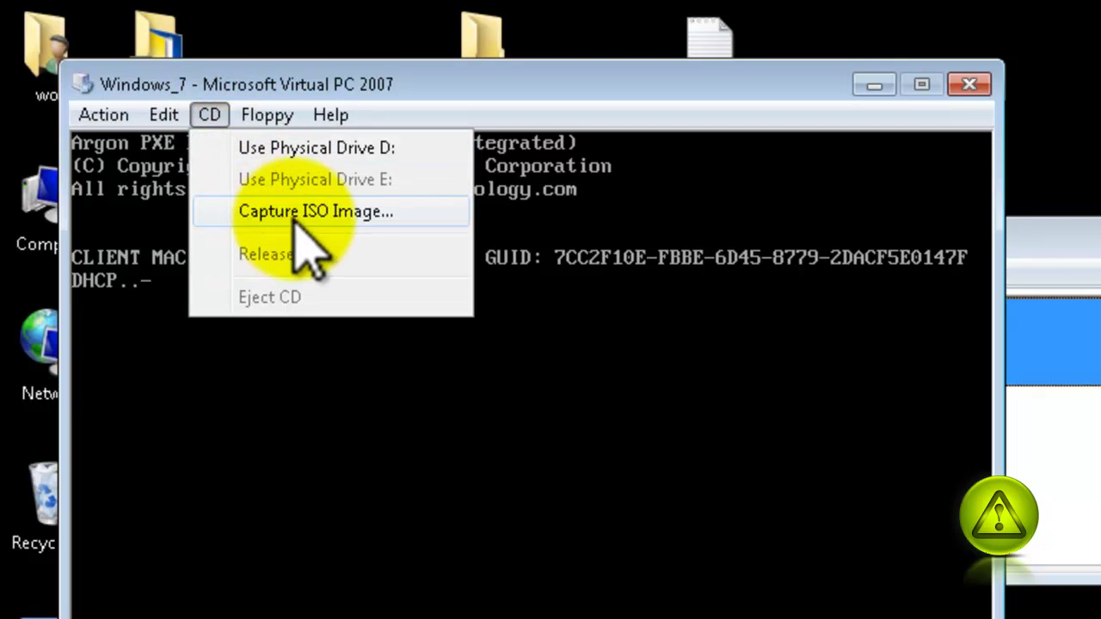
{"action": "left_click", "coordinate": [345, 222]}
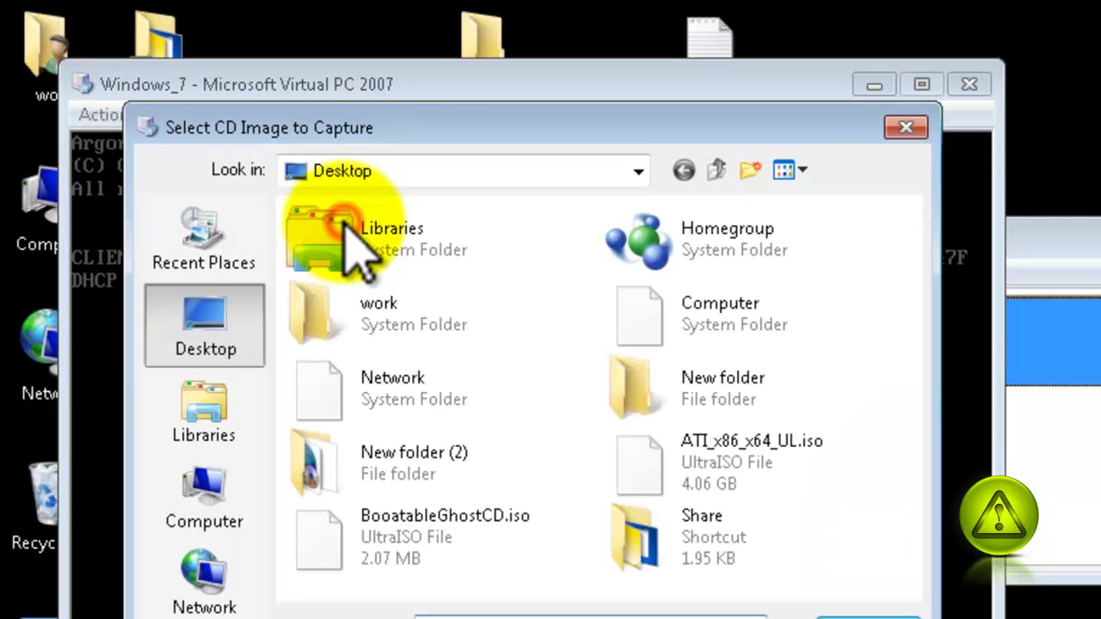
{"action": "left_click", "coordinate": [742, 478]}
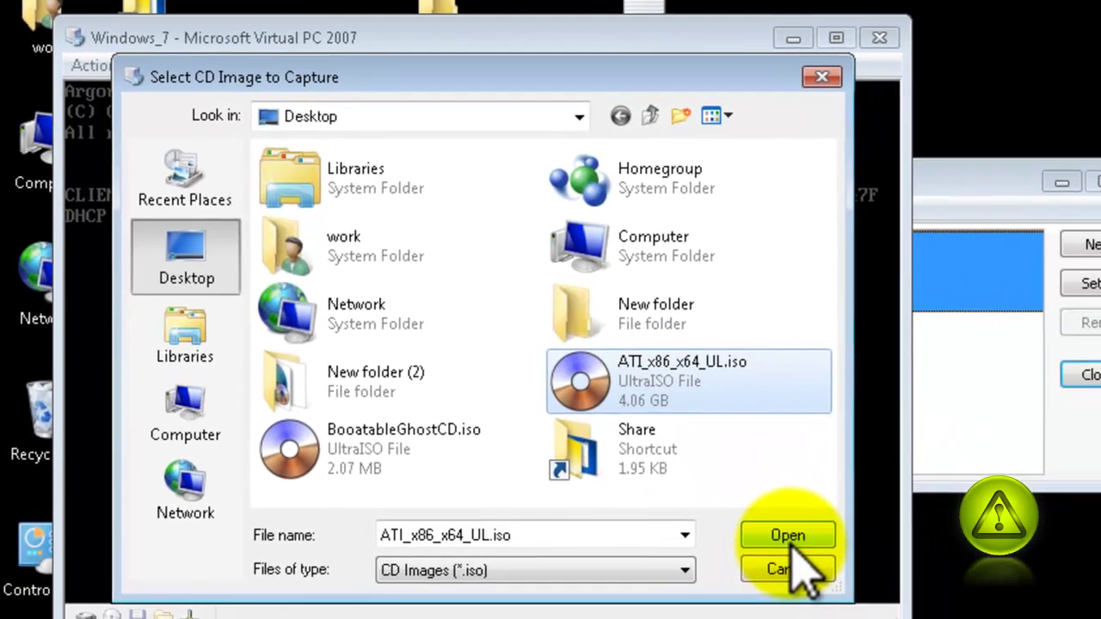
{"action": "left_click", "coordinate": [787, 541]}
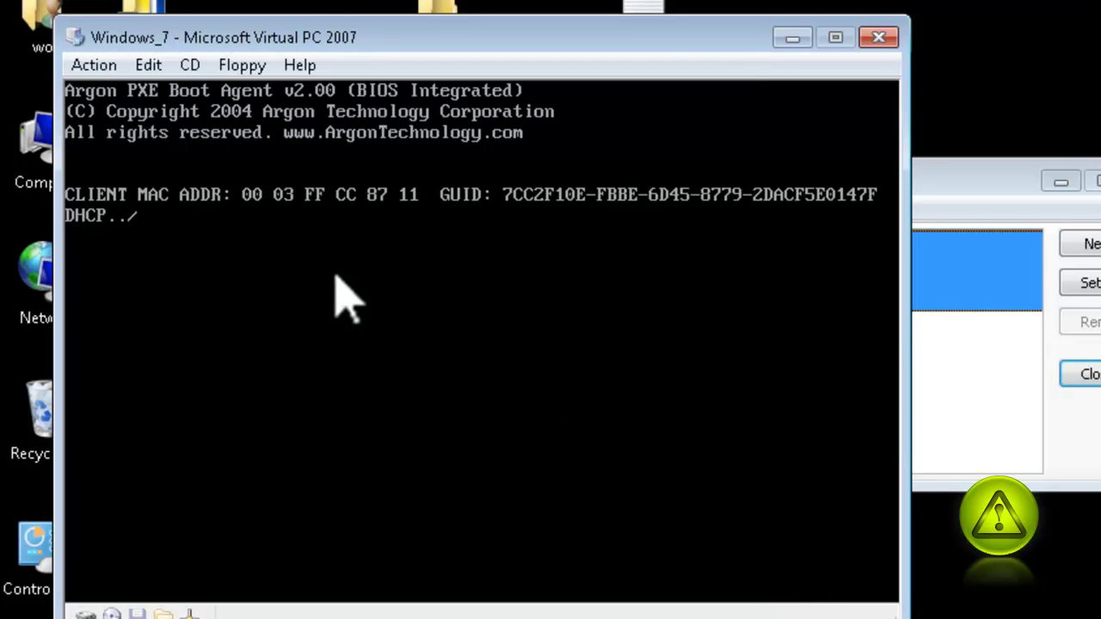
{"action": "left_click", "coordinate": [94, 65]}
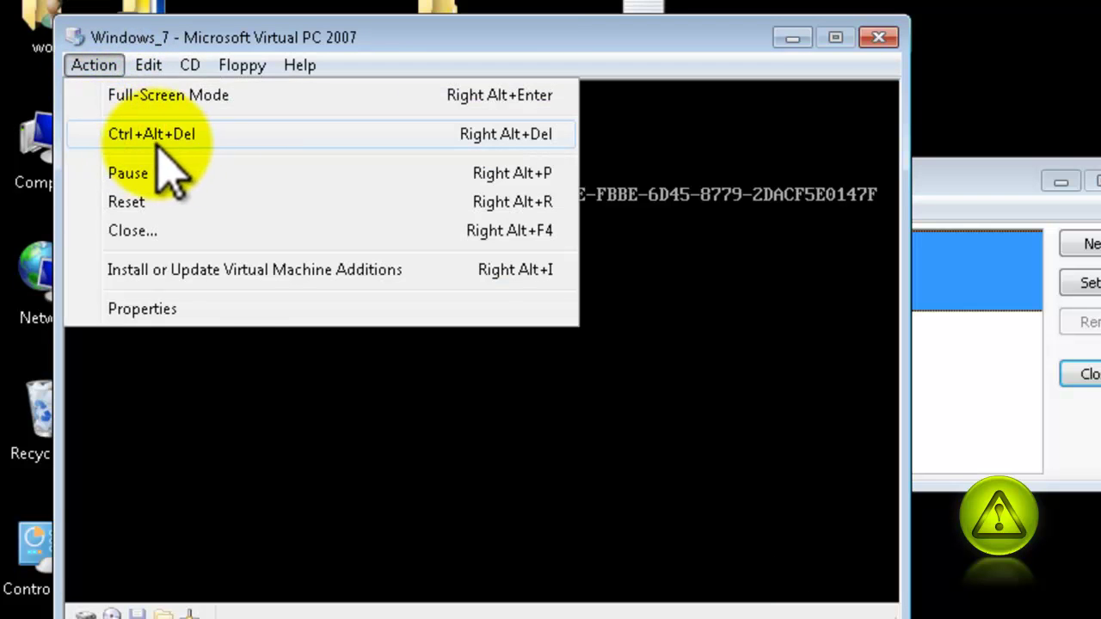
{"action": "left_click", "coordinate": [217, 143]}
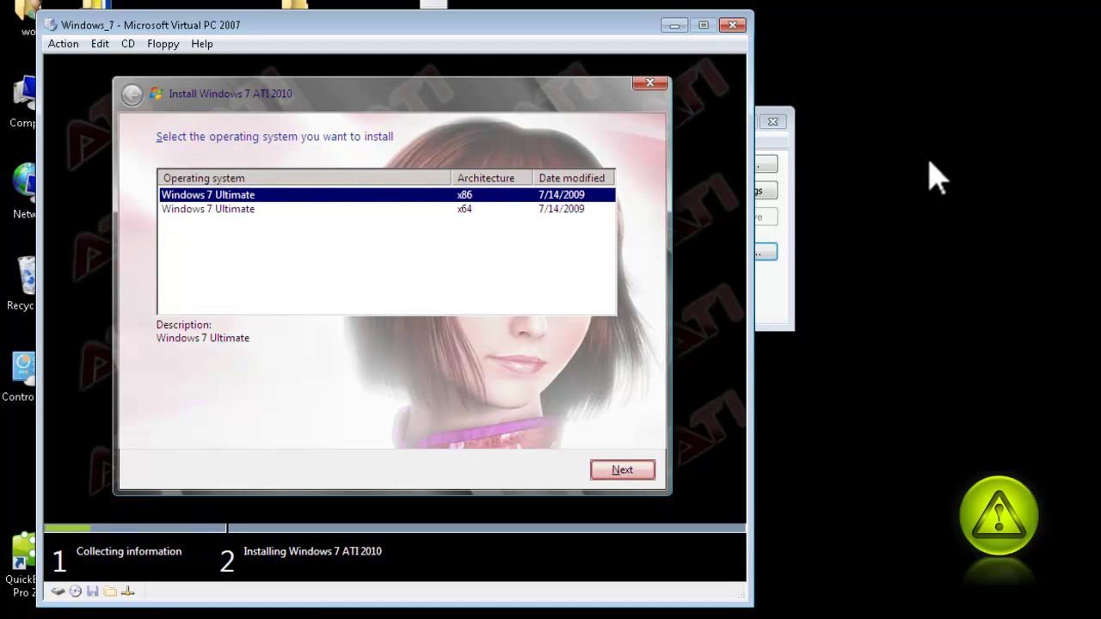
Step: Select the x86 edition of Windows 7 Ultimate for installation and accept the license terms
{"action": "key", "text": "Return"}
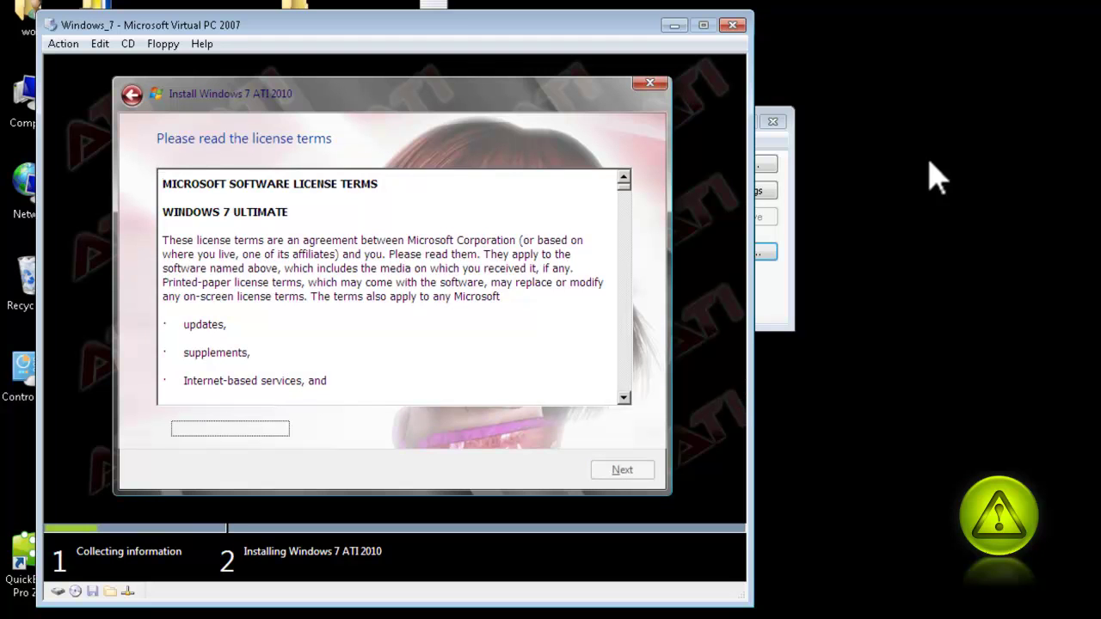
{"action": "key", "text": "space"}
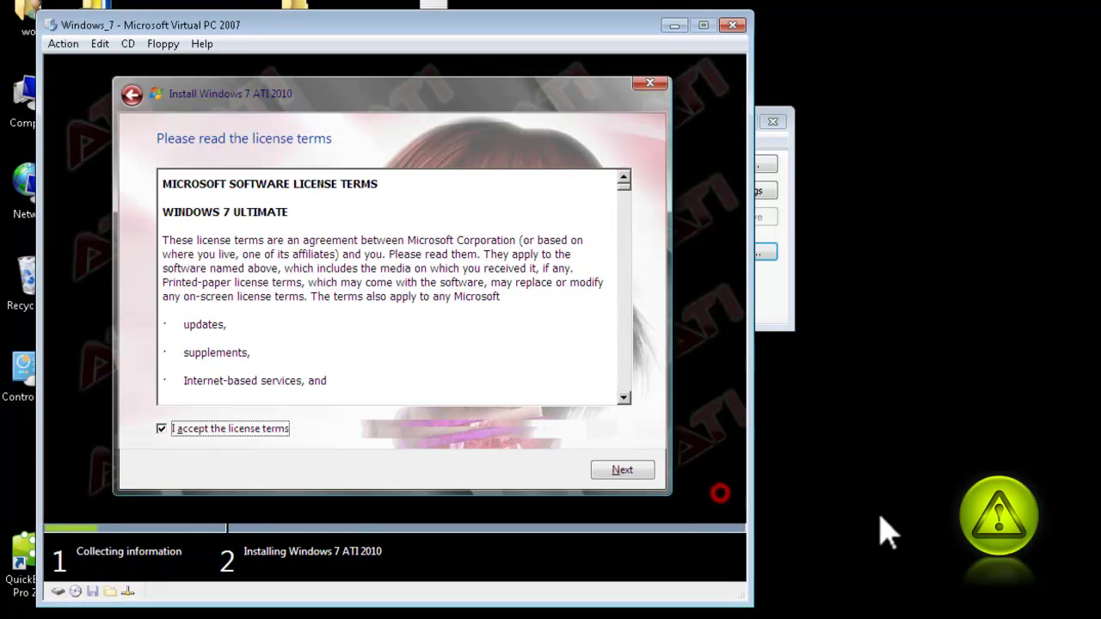
{"action": "key", "text": "Tab"}
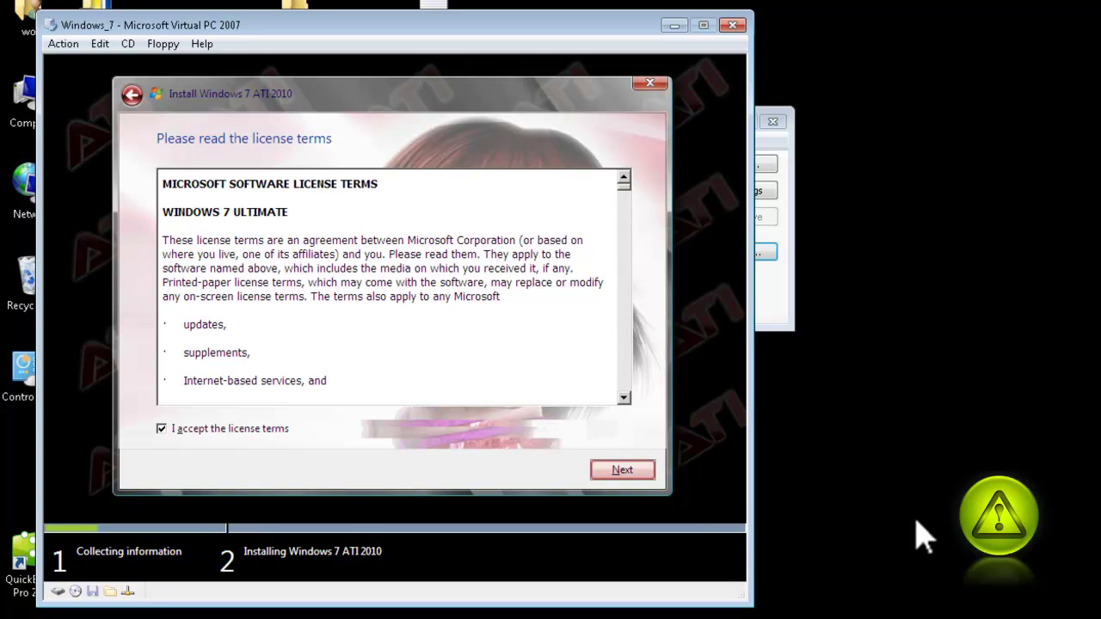
{"action": "key", "text": "Return"}
Step: Continue past the license terms and create a new 10000 MB partition from the Disk 0 unallocated space, allowing additional system partitions
{"action": "key", "text": "alt+a"}
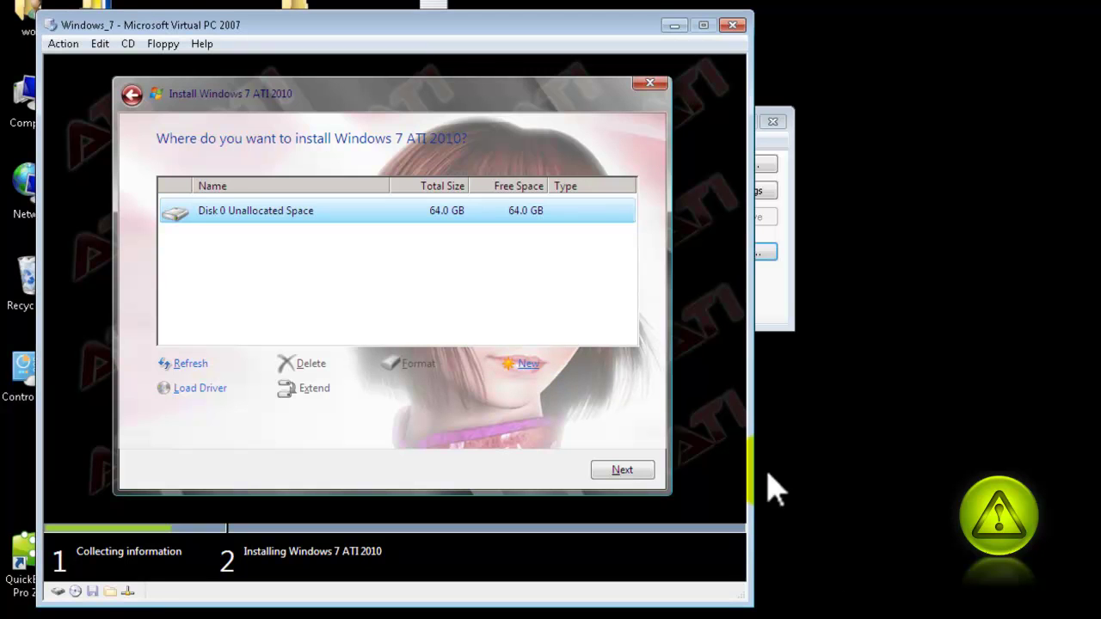
{"action": "key", "text": "alt+n"}
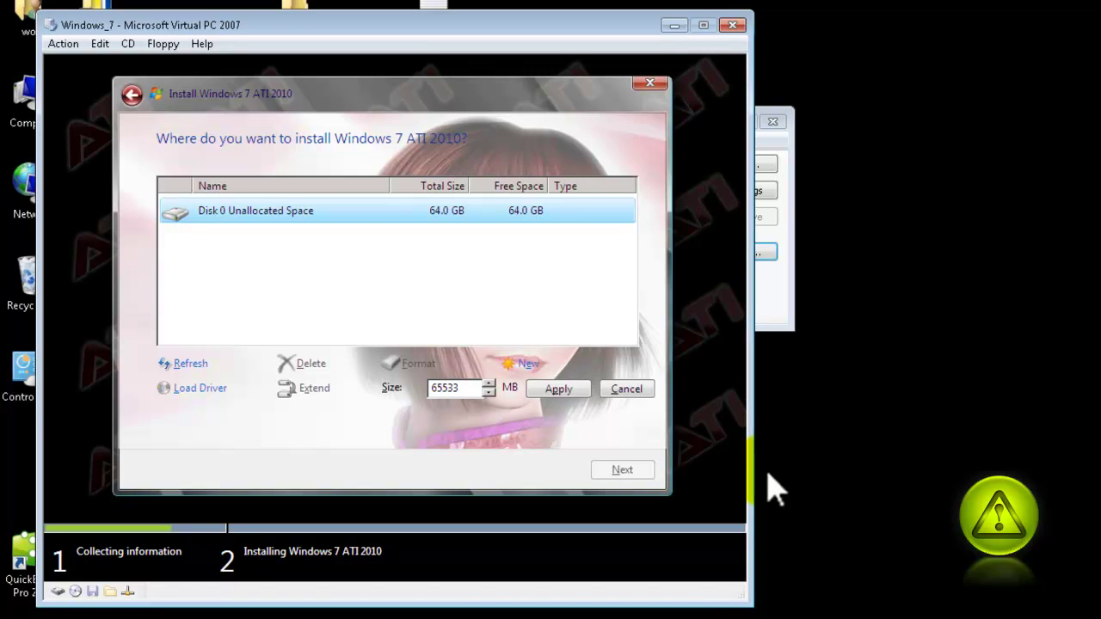
{"action": "key", "text": "BackSpace"}
{"action": "key", "text": "BackSpace"}
{"action": "key", "text": "BackSpace"}
{"action": "key", "text": "BackSpace"}
{"action": "key", "text": "BackSpace"}
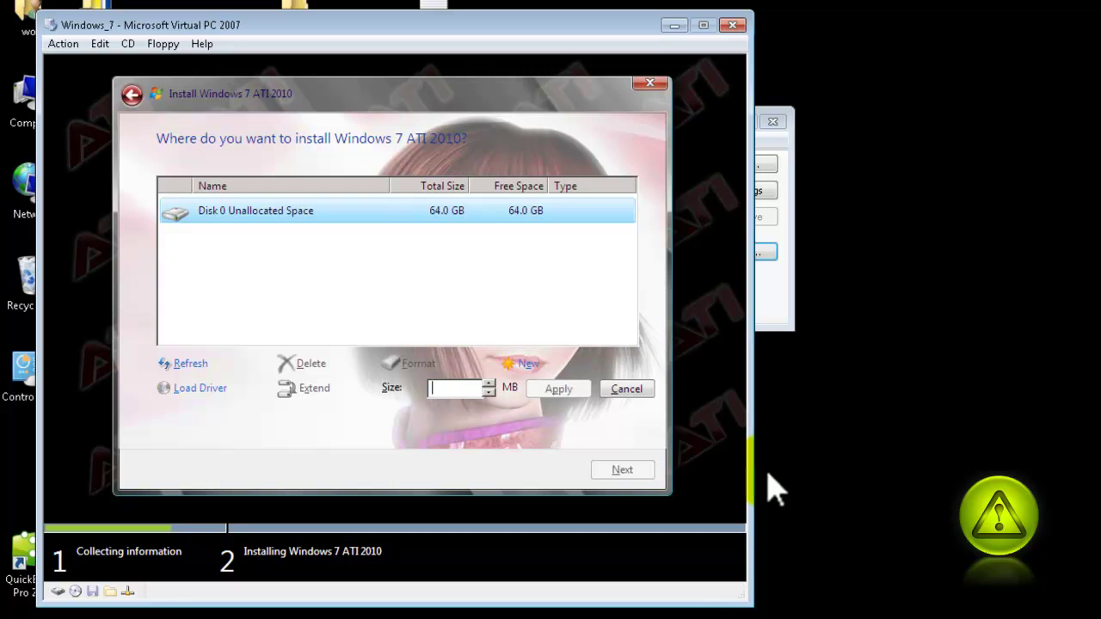
{"action": "type", "text": "10"}
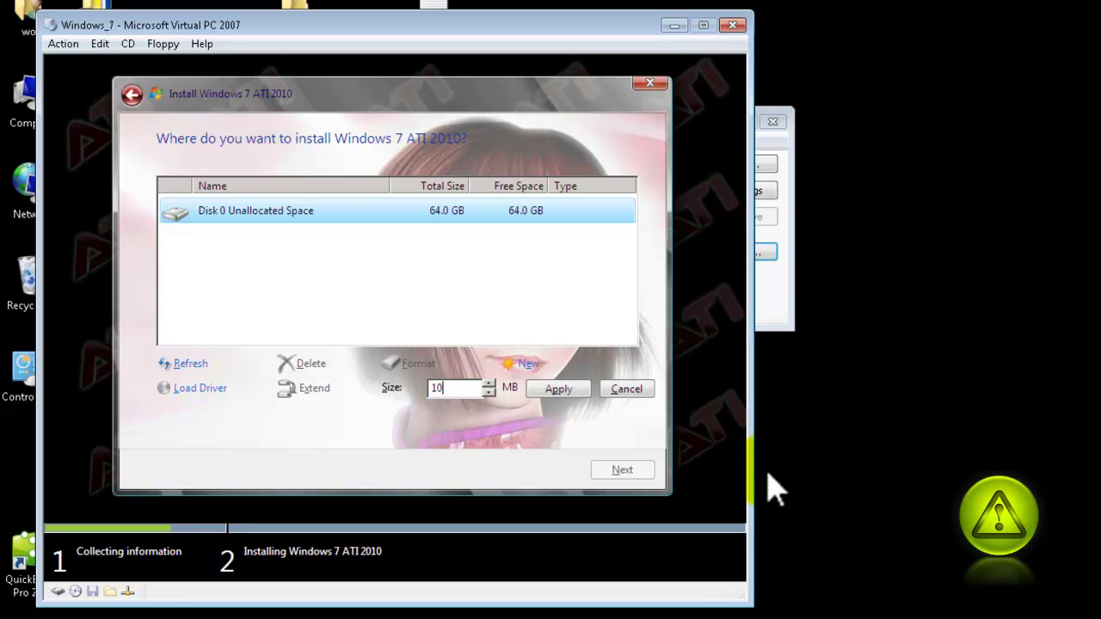
{"action": "type", "text": "000"}
{"action": "key", "text": "Tab"}
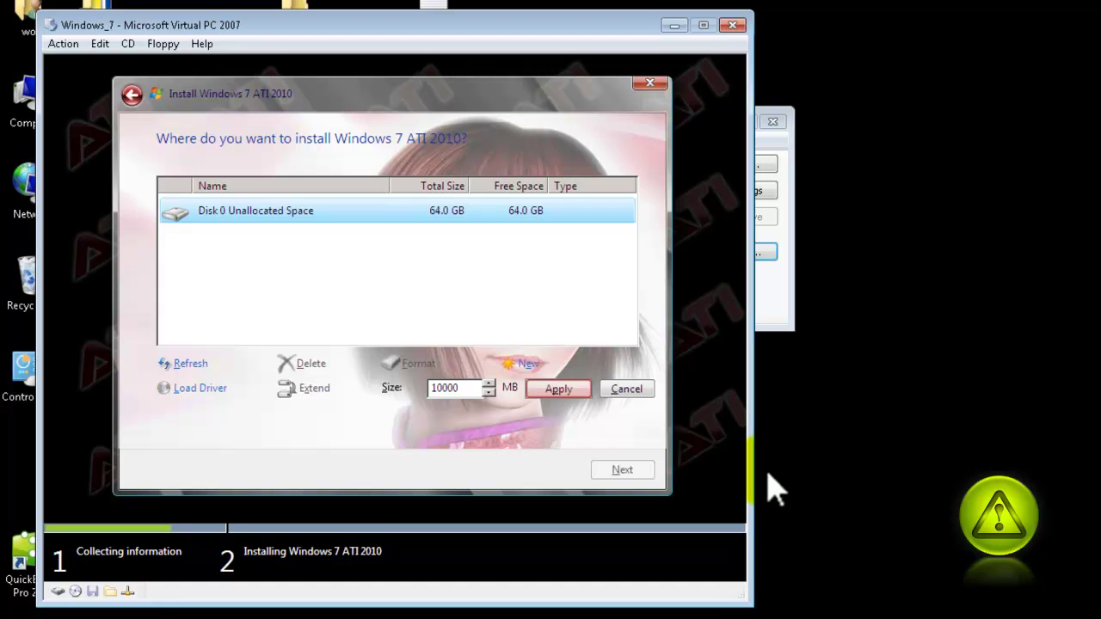
{"action": "key", "text": "Return"}
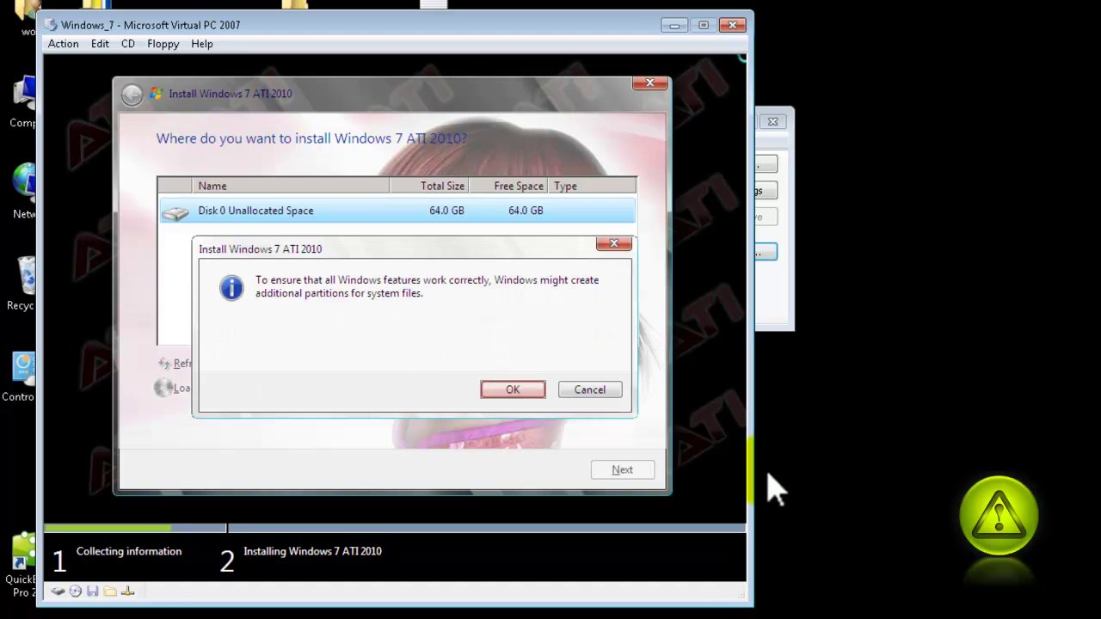
{"action": "key", "text": "Return"}
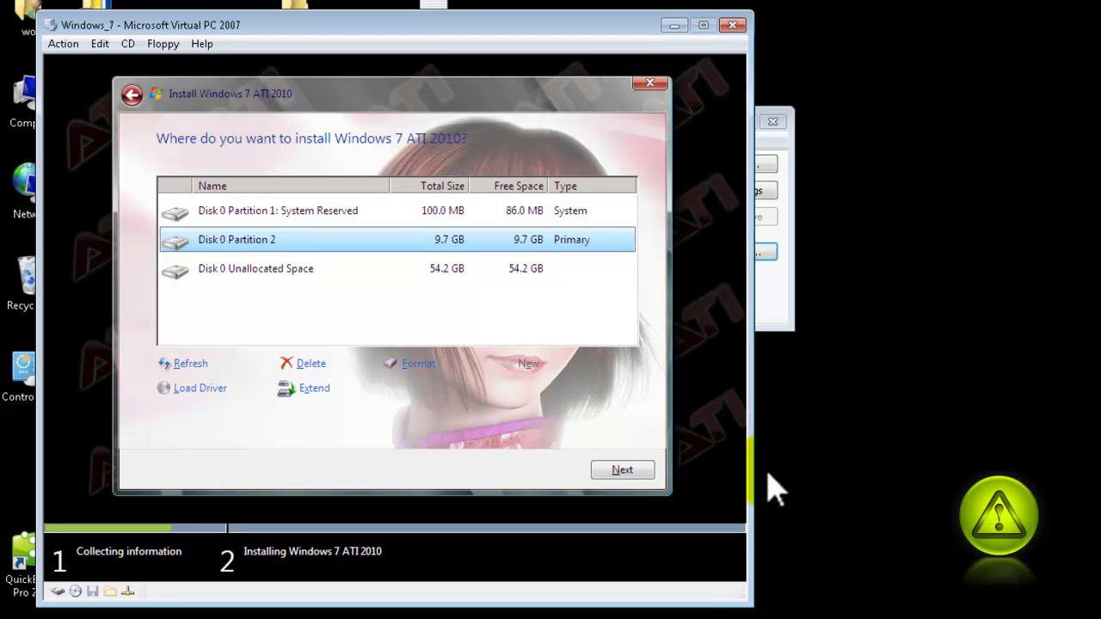
Step: Create a second 10000 MB partition from the remaining unallocated space on Disk 0
{"action": "key", "text": "Down"}
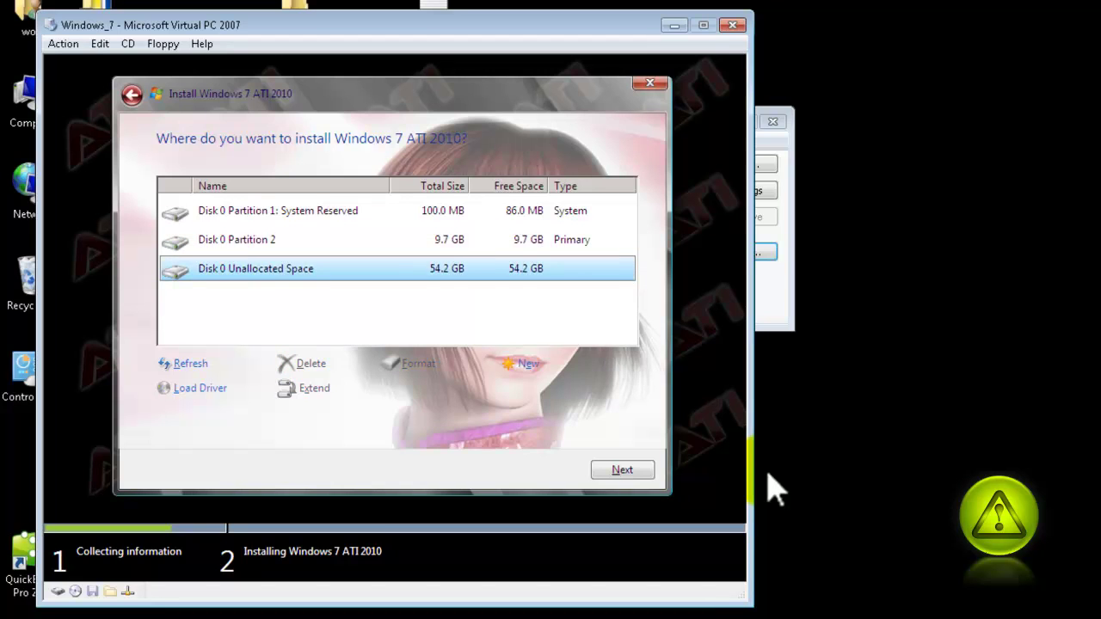
{"action": "key", "text": "Tab"}
{"action": "key", "text": "Tab"}
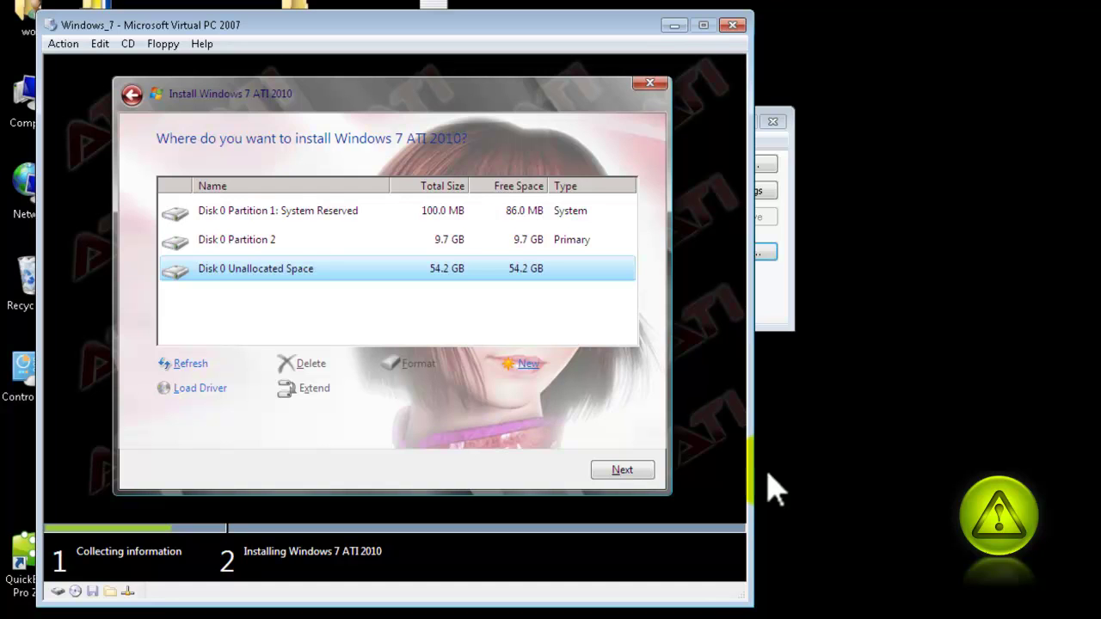
{"action": "key", "text": "Return"}
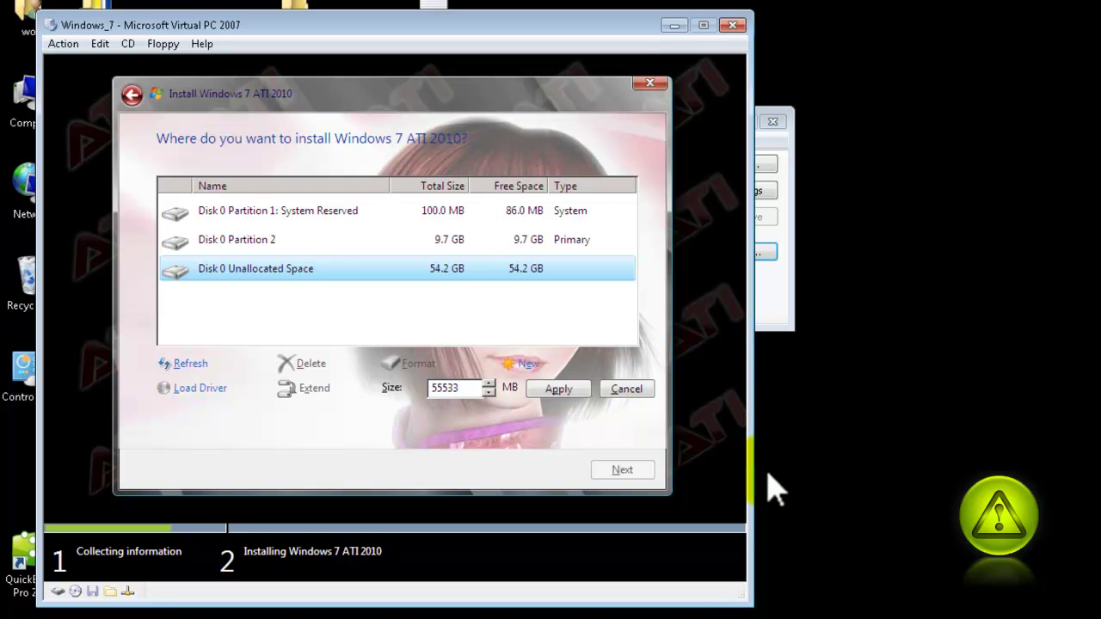
{"action": "key", "text": "BackSpace"}
{"action": "key", "text": "BackSpace"}
{"action": "key", "text": "BackSpace"}
{"action": "key", "text": "BackSpace"}
{"action": "key", "text": "BackSpace"}
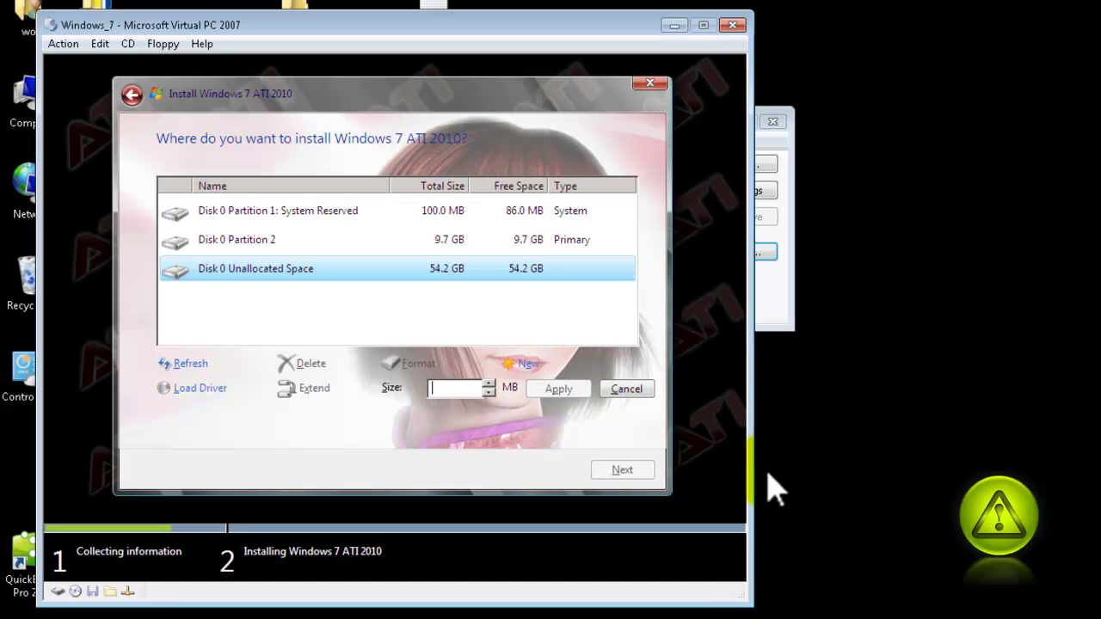
{"action": "type", "text": "10"}
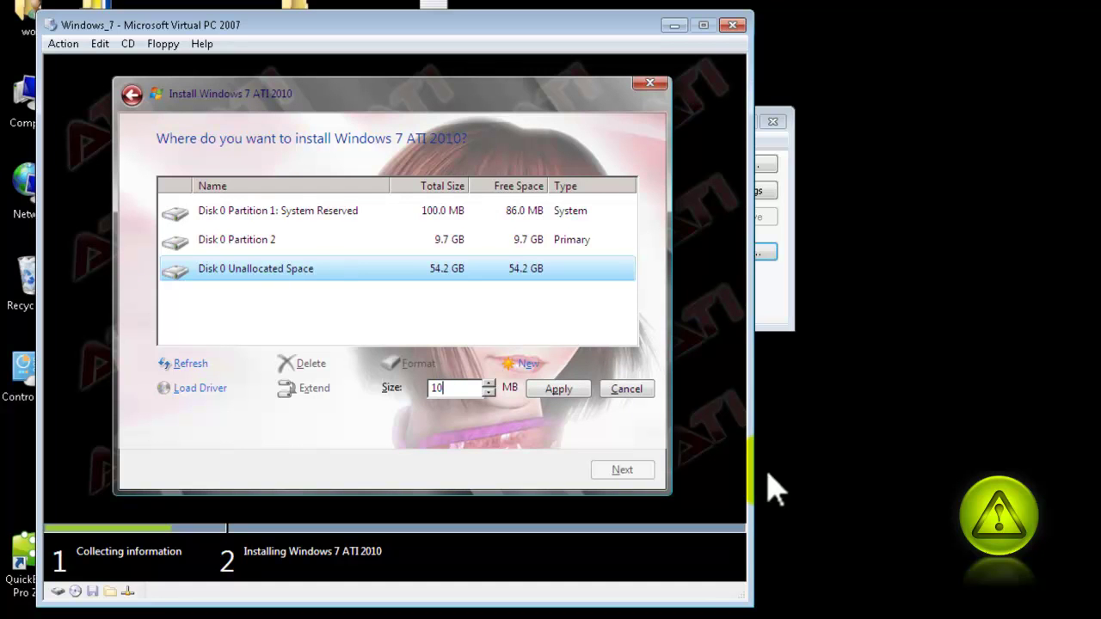
{"action": "type", "text": "000"}
{"action": "key", "text": "Tab"}
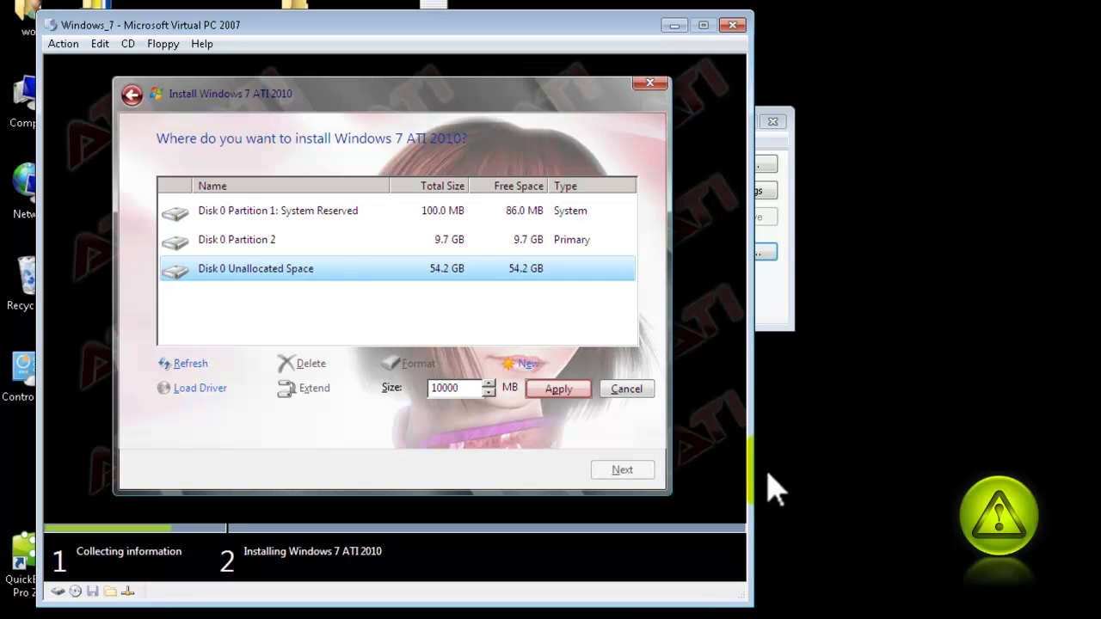
{"action": "key", "text": "Return"}
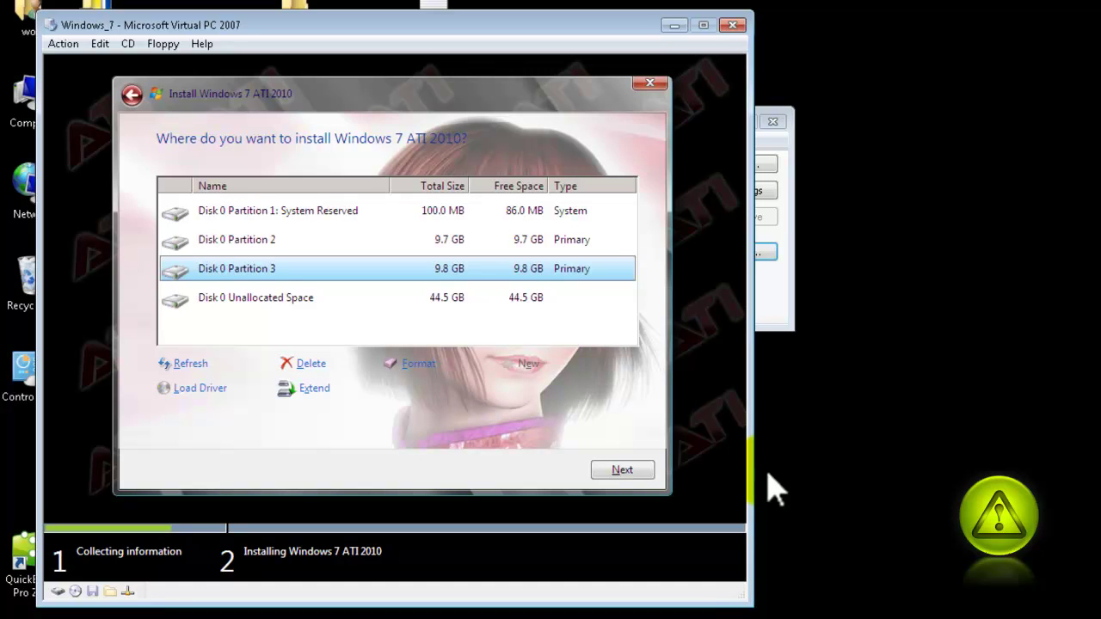
Step: Choose Disk 0 Partition 2 as the install location and start the Windows 7 installation
{"action": "key", "text": "Up"}
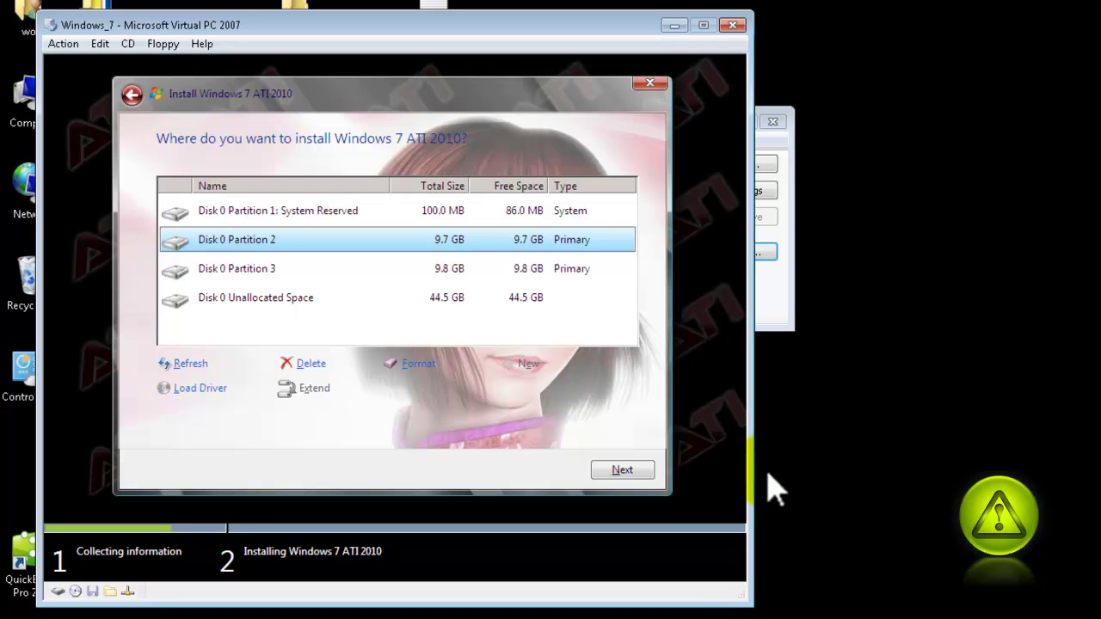
{"action": "key", "text": "Tab"}
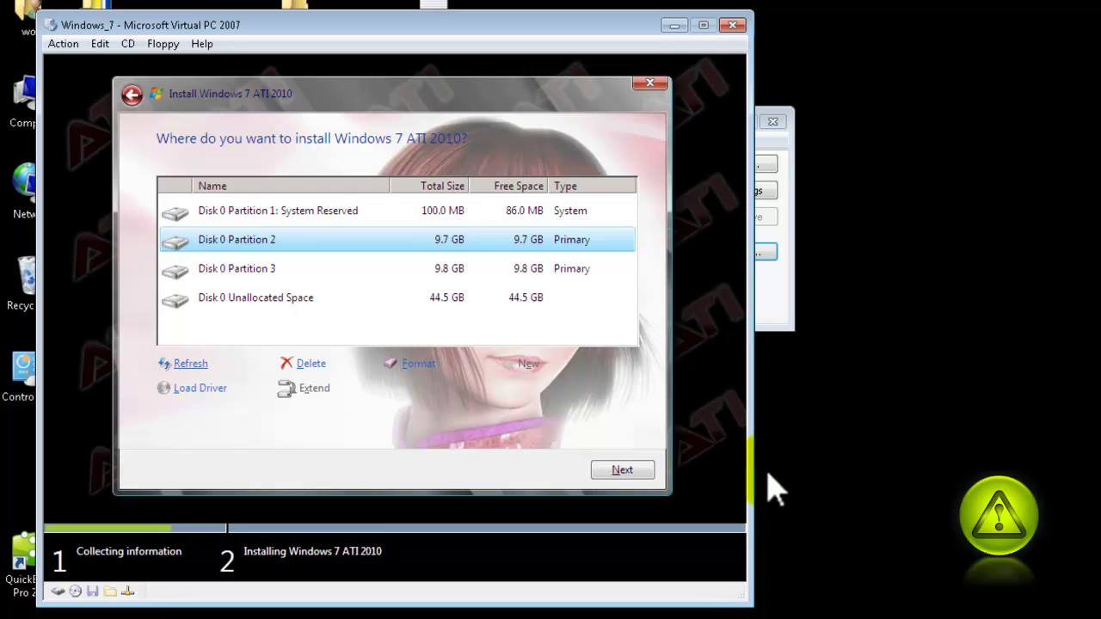
{"action": "key", "text": "Tab"}
{"action": "key", "text": "Tab"}
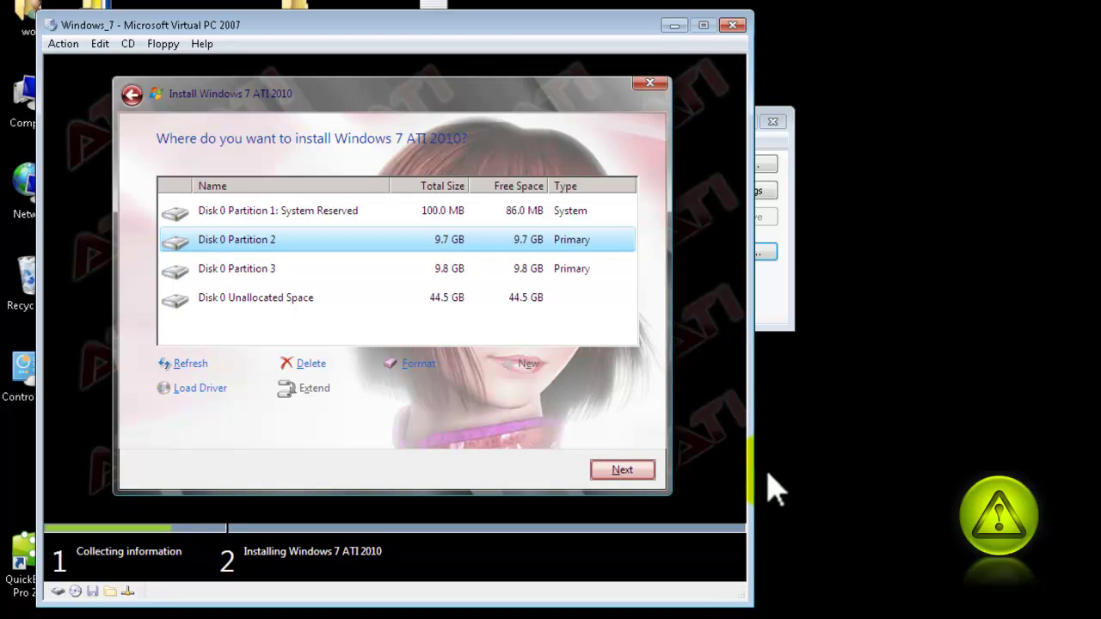
{"action": "key", "text": "Return"}
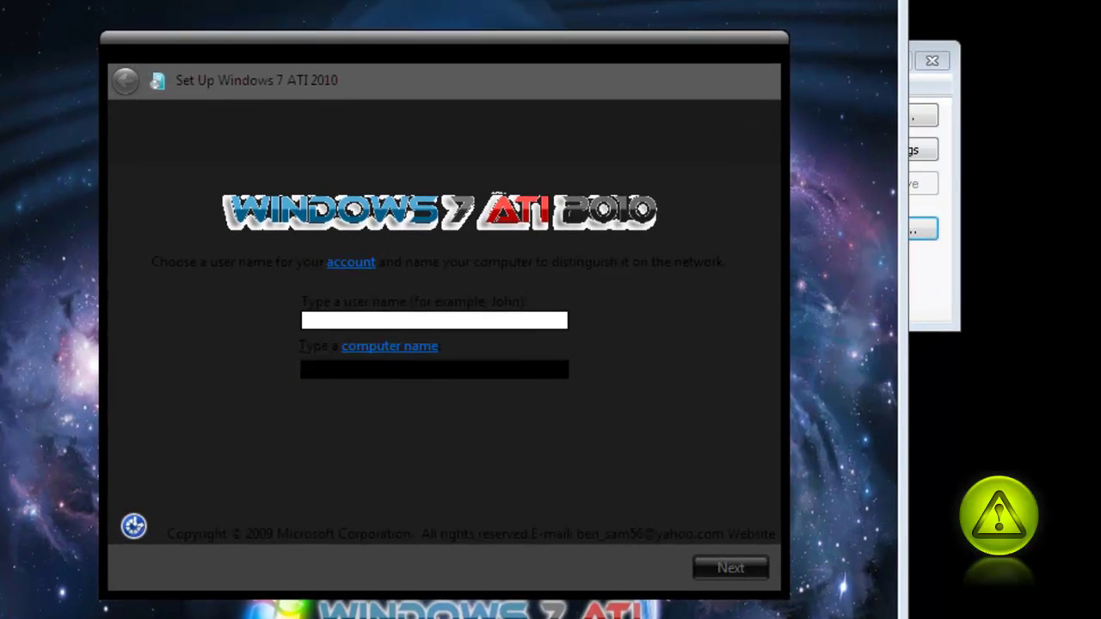
Step: Set the account user name to Virtual and keep the suggested computer name Virtual-PC
{"action": "type", "text": "Virtual"}
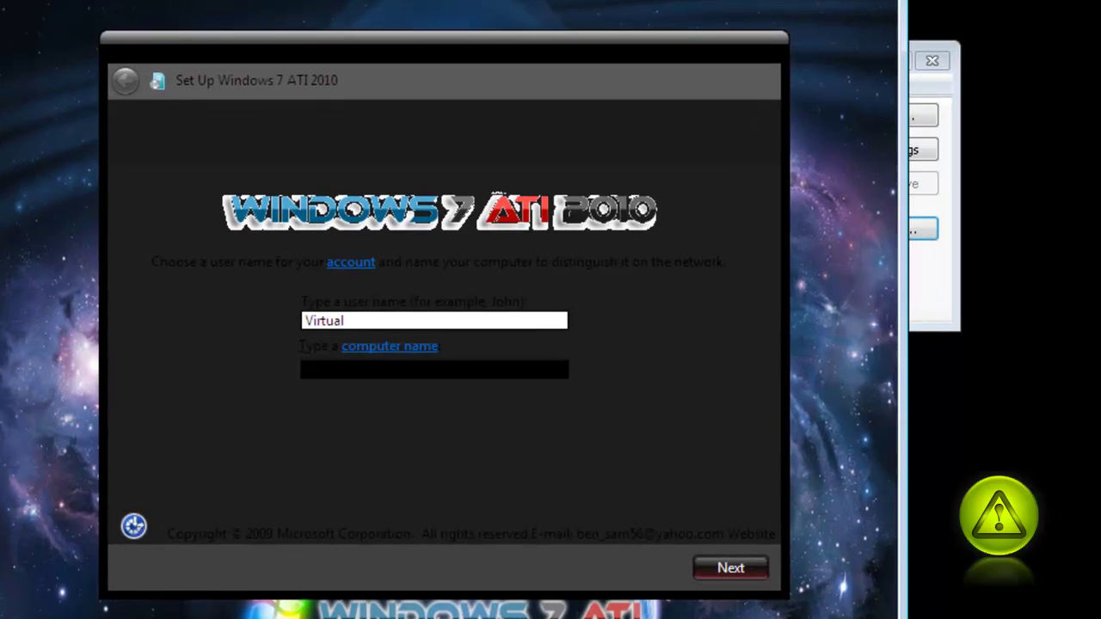
{"action": "key", "text": "Tab"}
{"action": "key", "text": "Tab"}
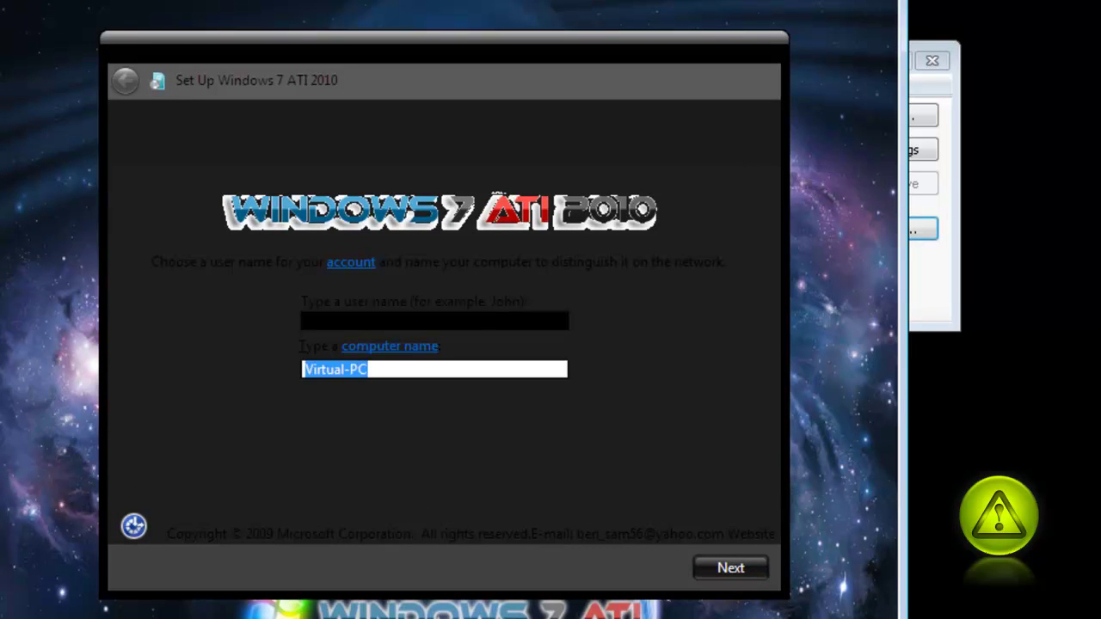
{"action": "key", "text": "Tab"}
{"action": "key", "text": "Tab"}
{"action": "key", "text": "Return"}
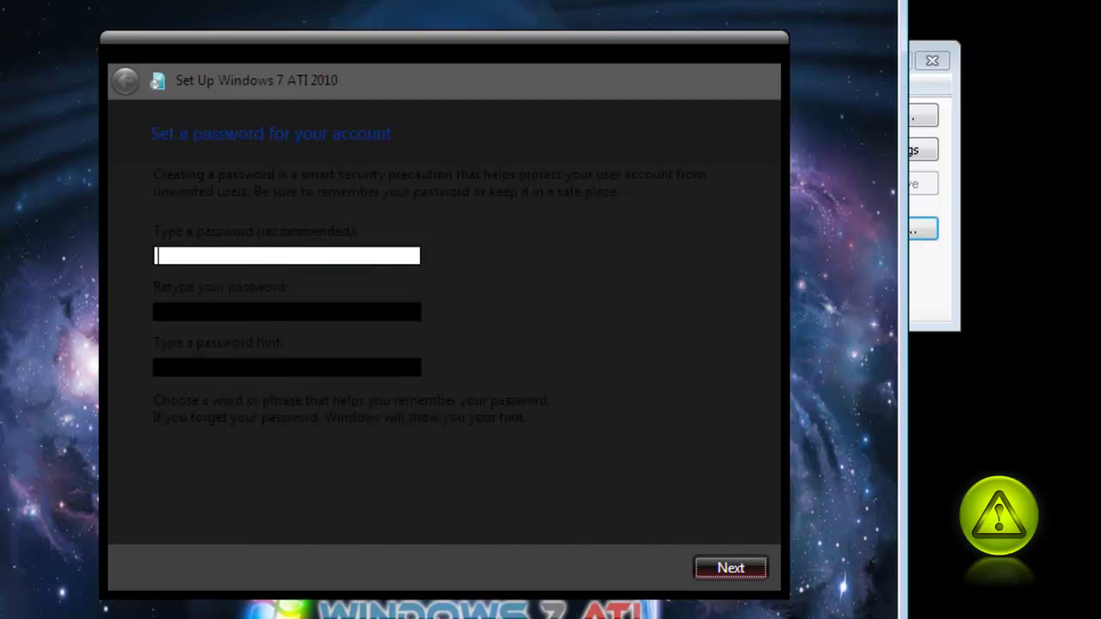
Step: Leave the account password and product key blank, and choose Ask me later for the automatic protection settings
{"action": "key", "text": "Return"}
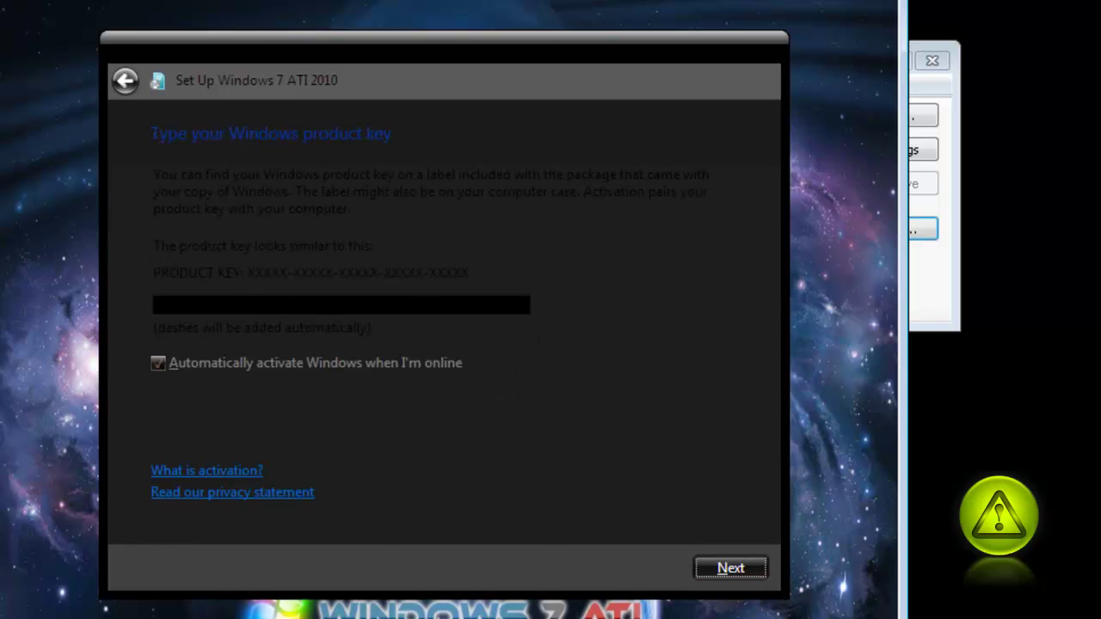
{"action": "key", "text": "Return"}
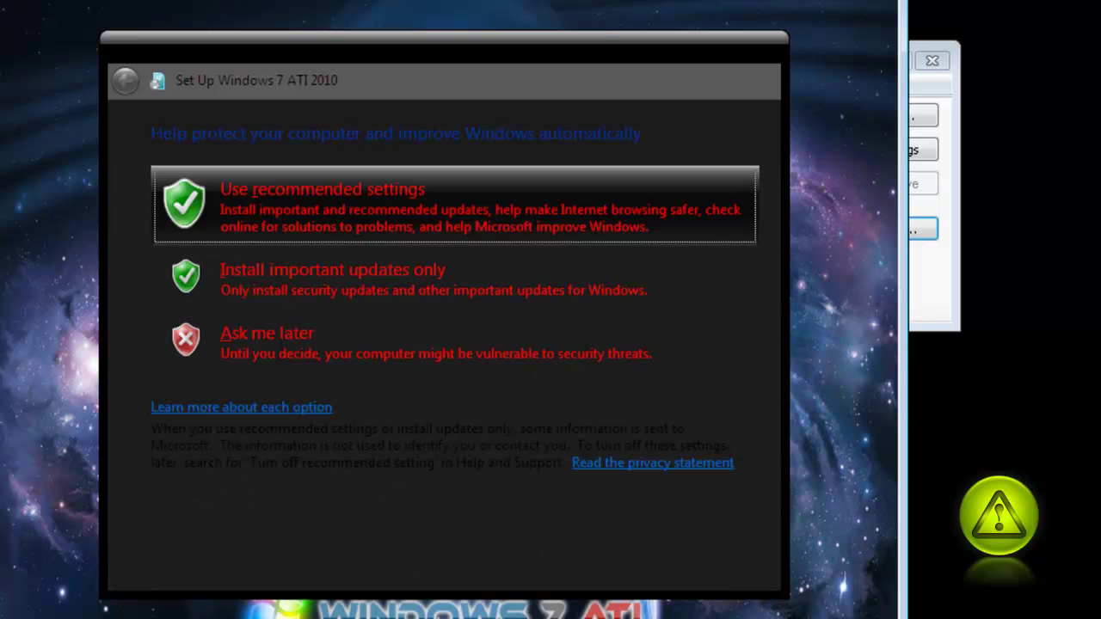
{"action": "key", "text": "Tab"}
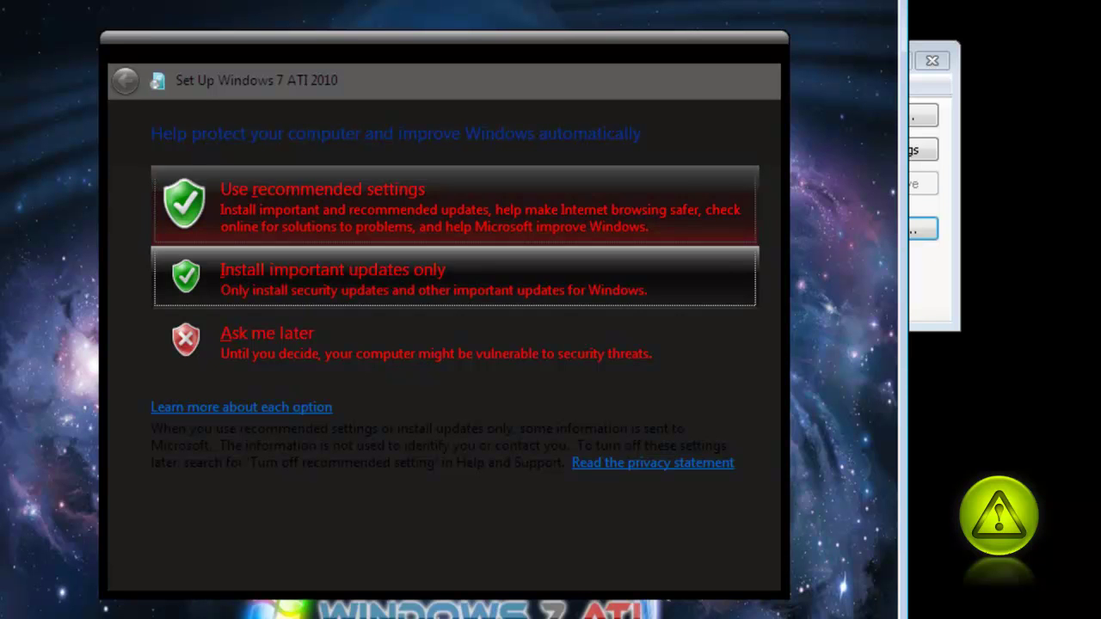
{"action": "key", "text": "Tab"}
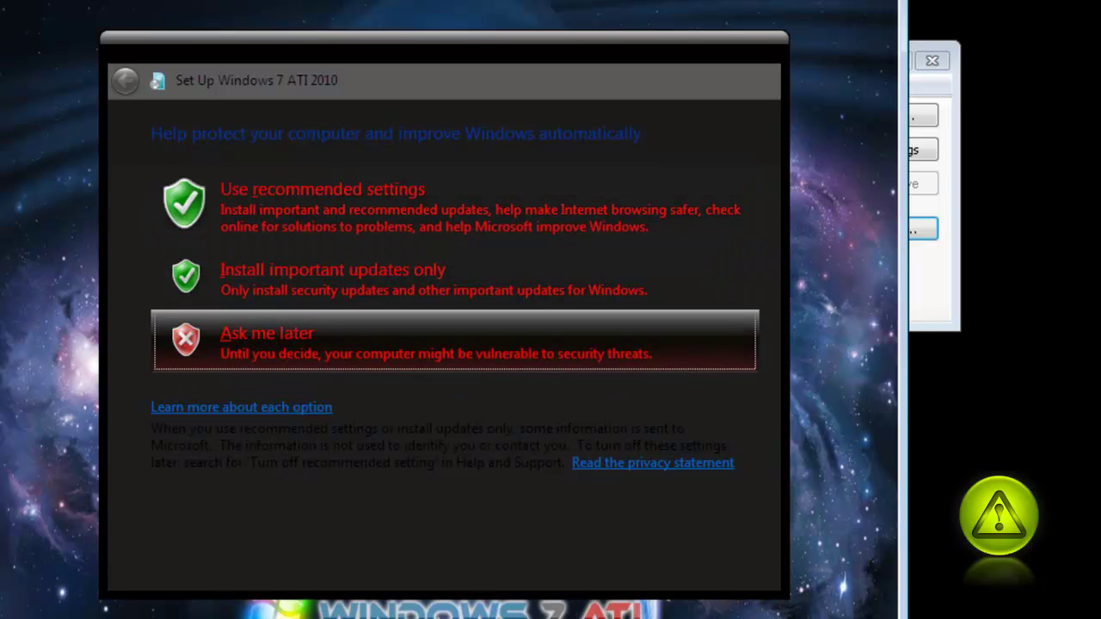
{"action": "key", "text": "Return"}
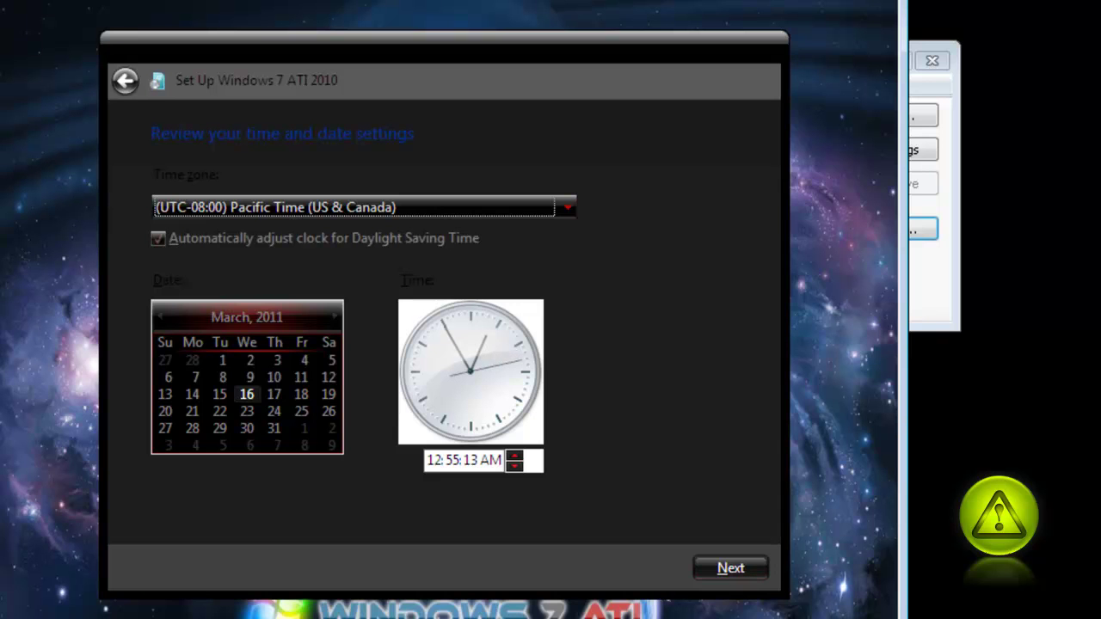
Step: Set the time zone to (UTC-06:00) Central America and complete the remaining Windows setup
{"action": "key", "text": "Down"}
{"action": "key", "text": "Down"}
{"action": "key", "text": "Down"}
{"action": "key", "text": "Down"}
{"action": "key", "text": "Down"}
{"action": "key", "text": "Down"}
{"action": "key", "text": "Down"}
{"action": "key", "text": "Down"}
{"action": "key", "text": "Down"}
{"action": "key", "text": "Down"}
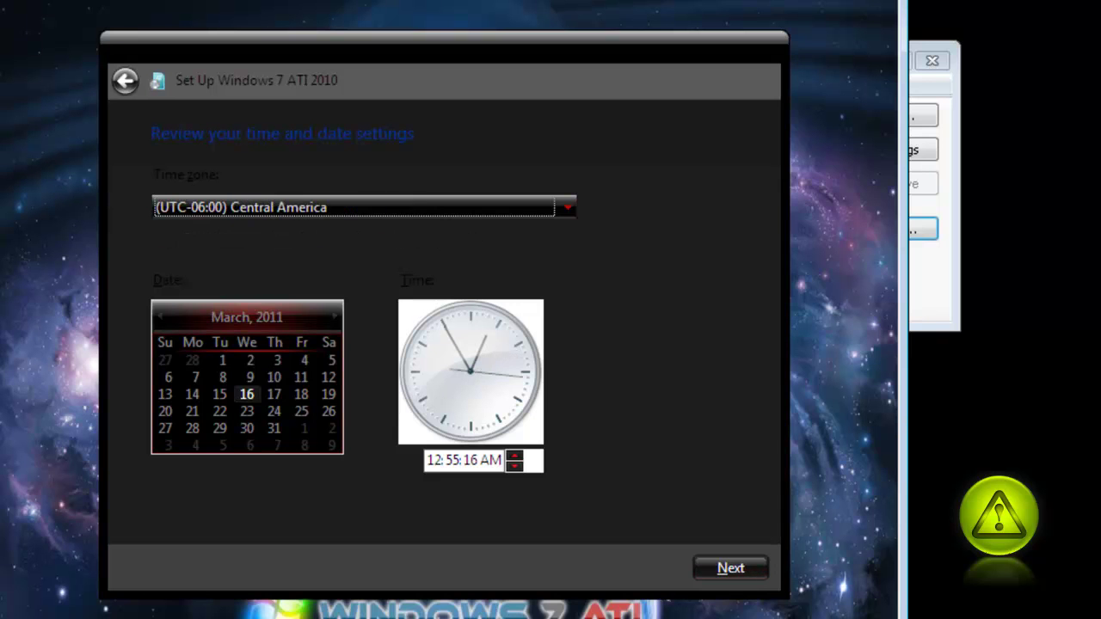
{"action": "key", "text": "Return"}
{"action": "key", "text": "Up"}
{"action": "key", "text": "Up"}
{"action": "key", "text": "Return"}
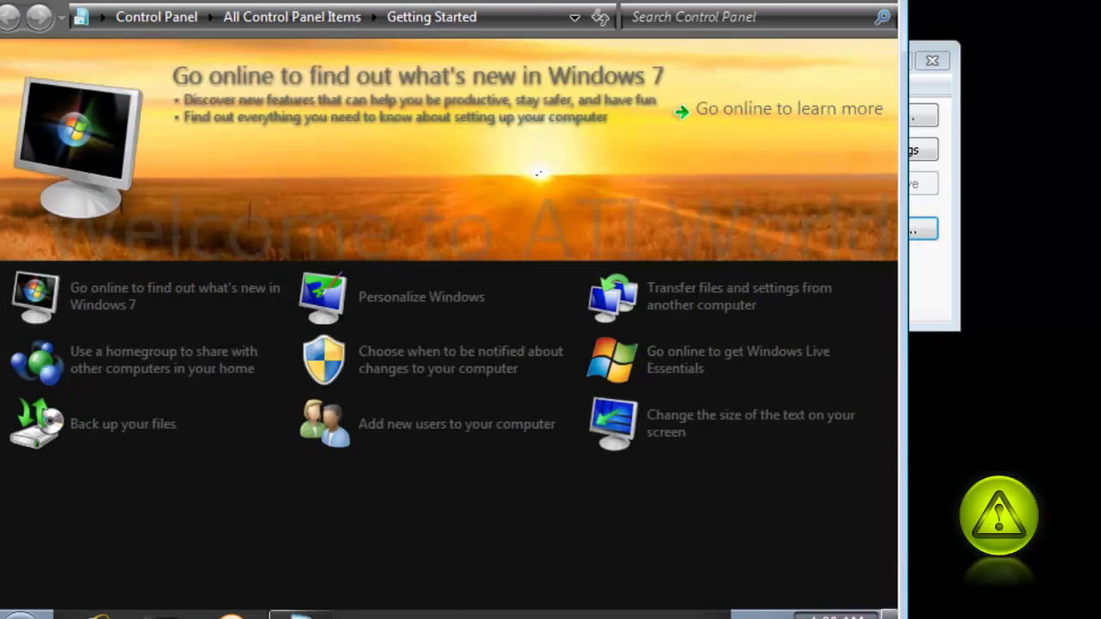
Step: Open Computer in the newly installed Windows 7
{"action": "key", "text": "super"}
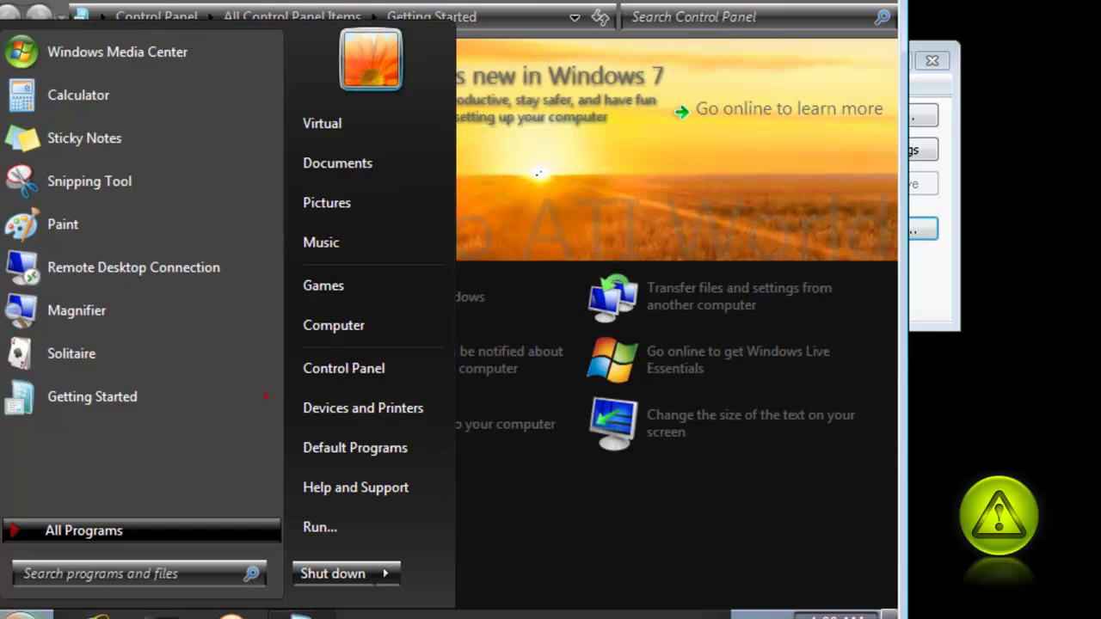
{"action": "key", "text": "Up"}
{"action": "key", "text": "Up"}
{"action": "key", "text": "Up"}
{"action": "key", "text": "Right"}
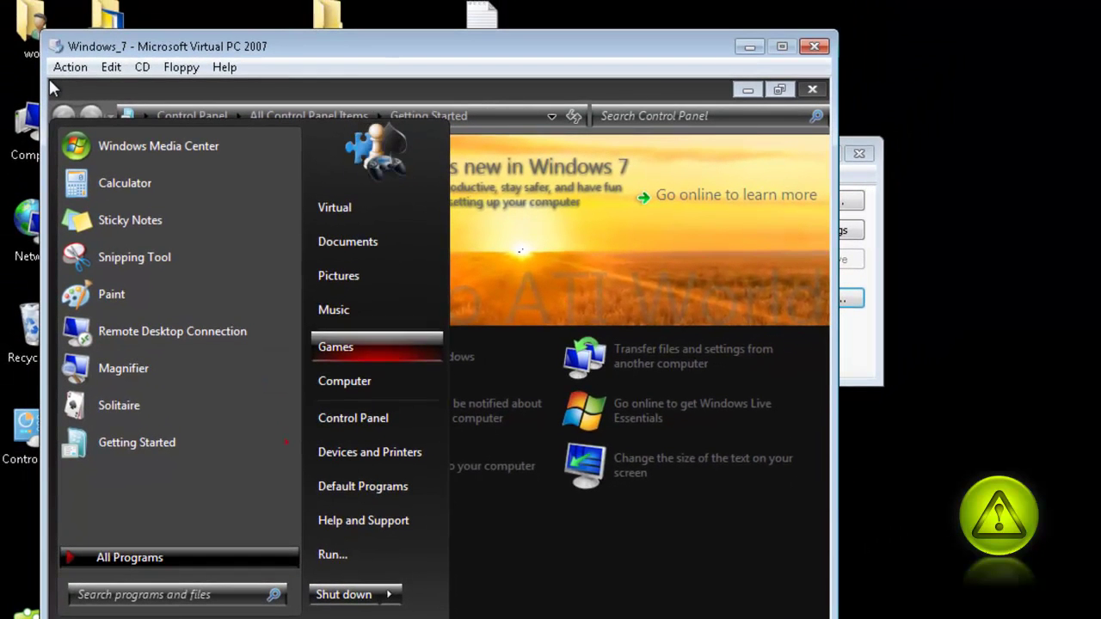
{"action": "key", "text": "Down"}
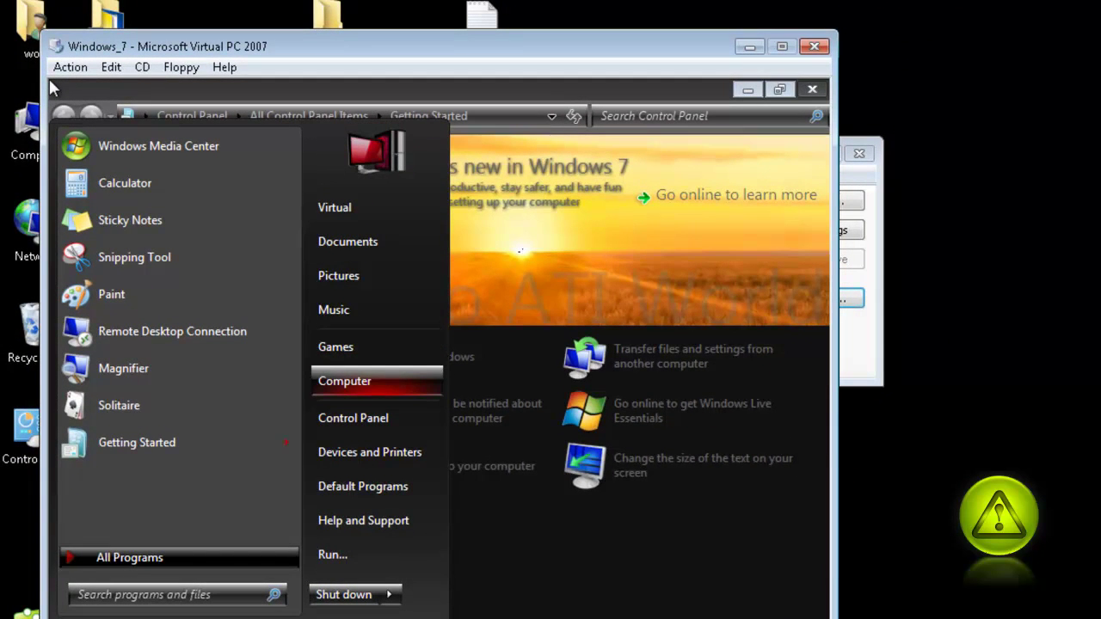